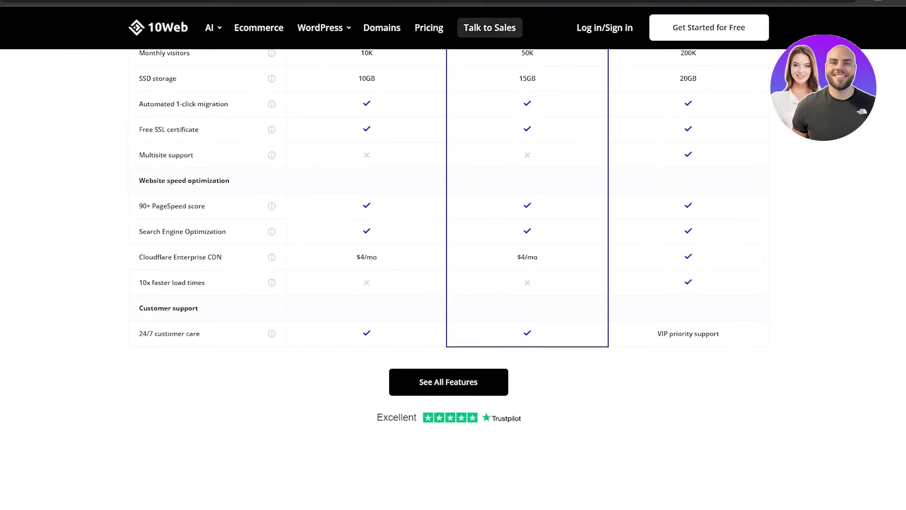
pyautogui.scroll(6, 453, 273)
pyautogui.scroll(1, 453, 273)
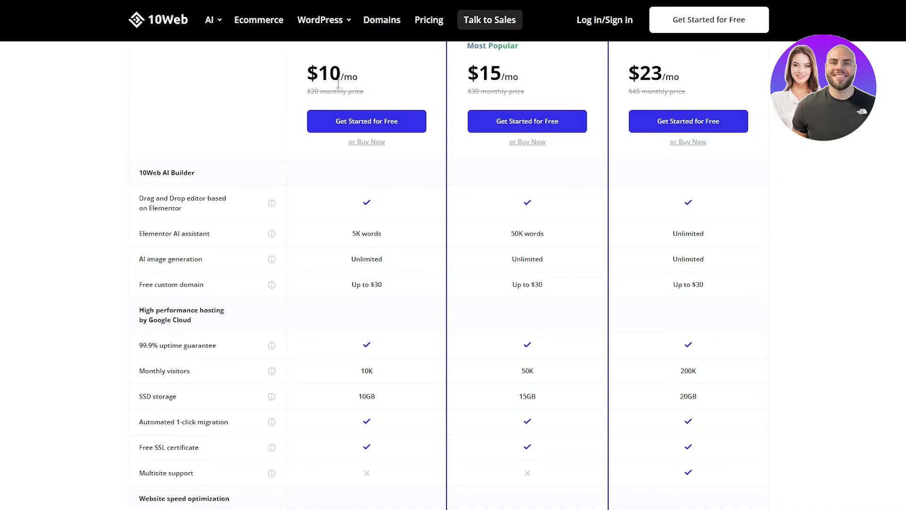
pyautogui.scroll(1, 338, 84)
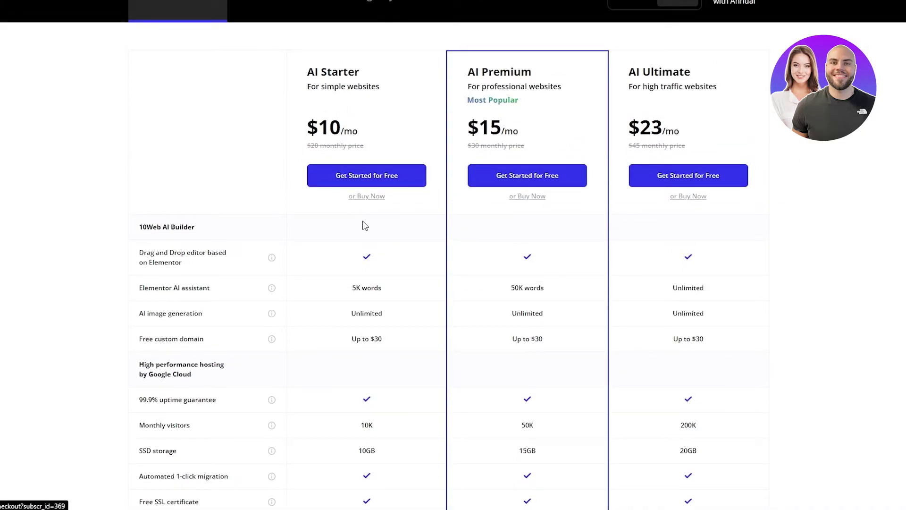
pyautogui.scroll(-1, 364, 226)
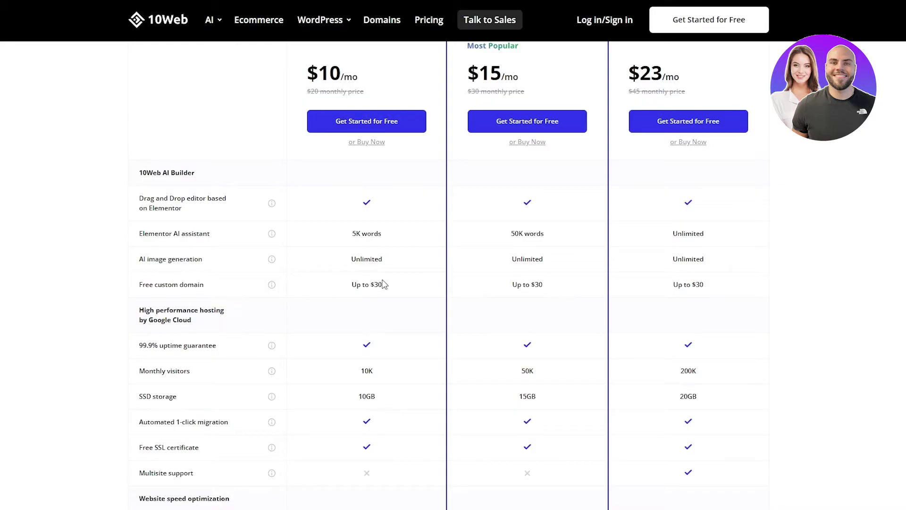
pyautogui.scroll(-1, 383, 284)
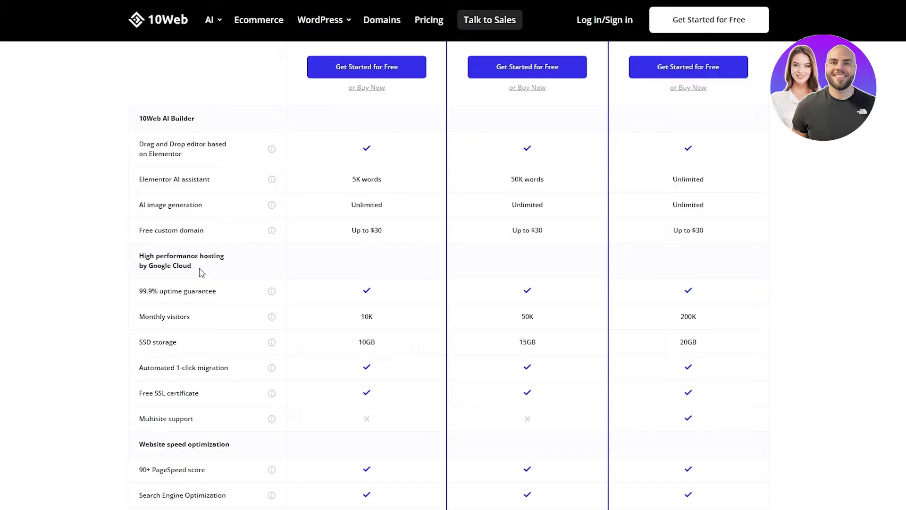
pyautogui.scroll(-1, 201, 271)
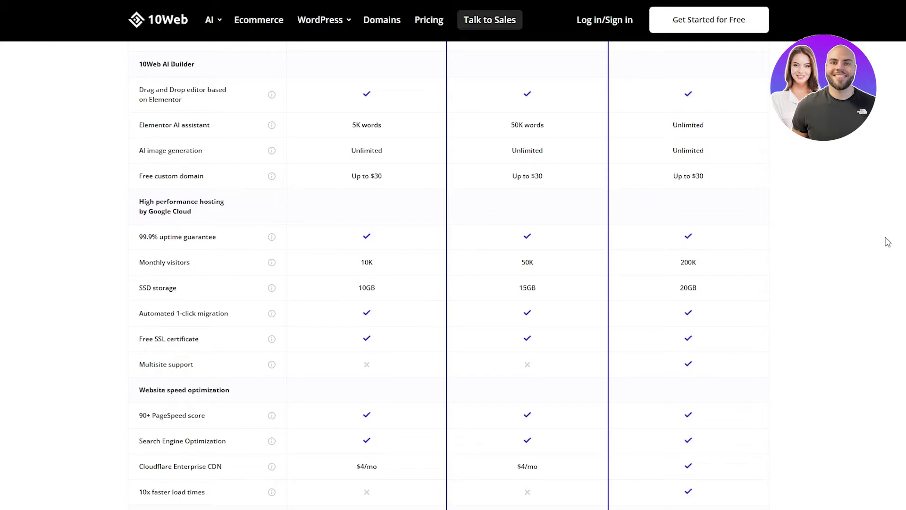
pyautogui.moveTo(271, 262)
pyautogui.scroll(-1, 197, 334)
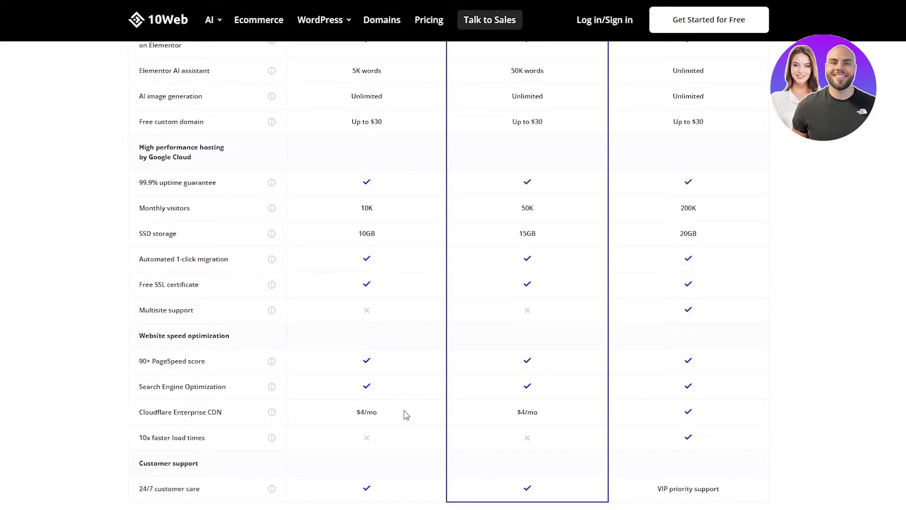
pyautogui.scroll(-2, 369, 410)
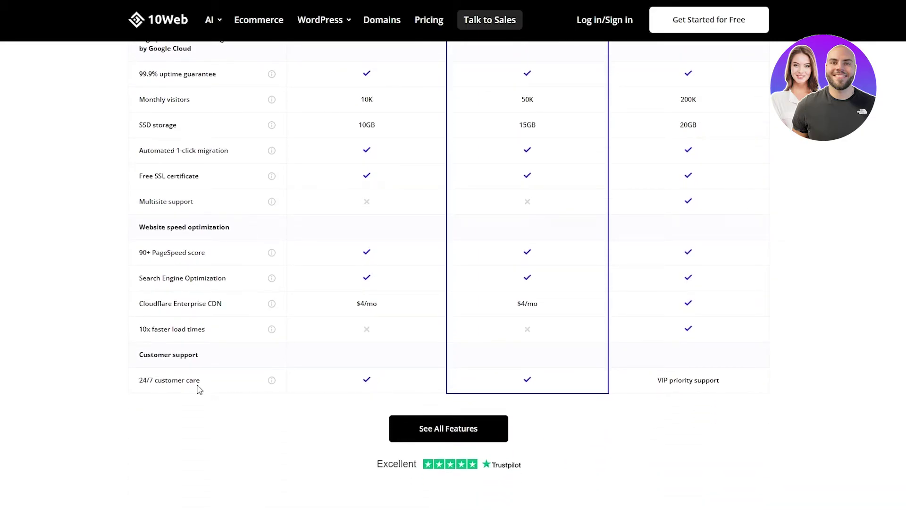
pyautogui.scroll(7, 439, 121)
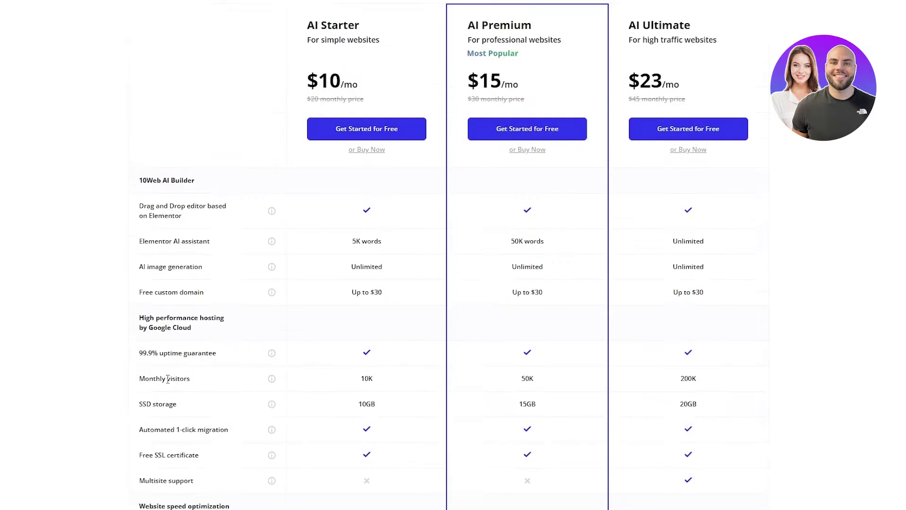
pyautogui.scroll(-1, 444, 76)
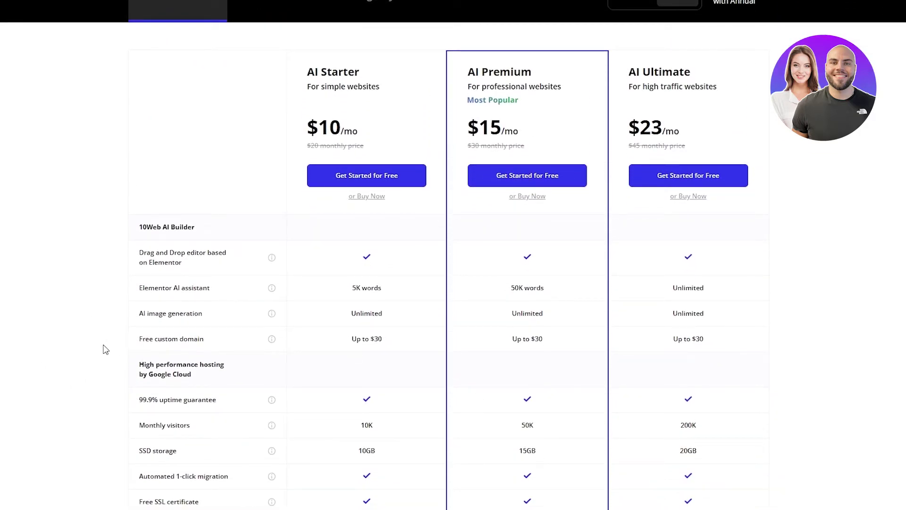
pyautogui.scroll(-2, 105, 349)
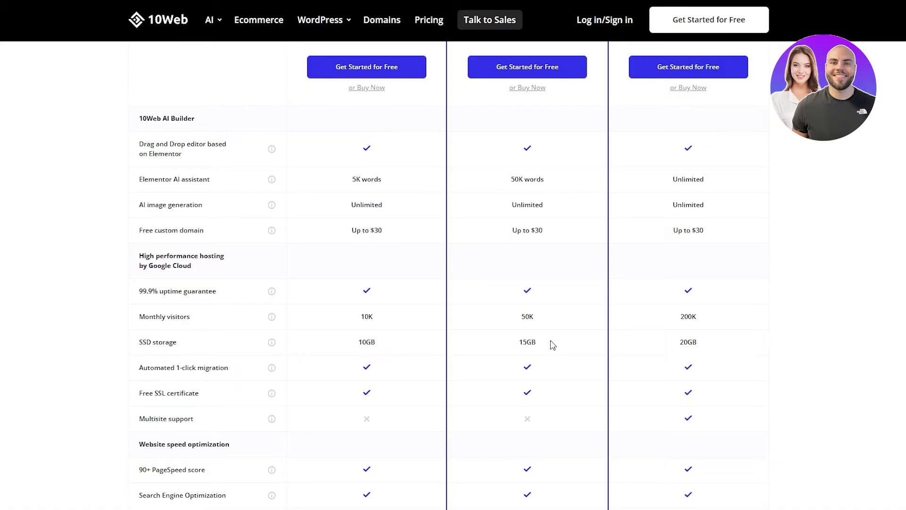
pyautogui.scroll(-3, 550, 344)
pyautogui.scroll(4, 513, 409)
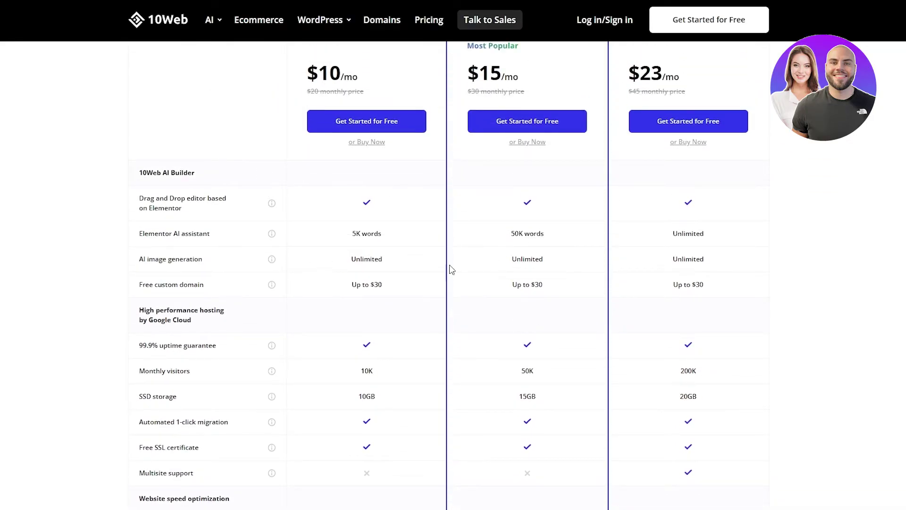
pyautogui.scroll(3, 435, 251)
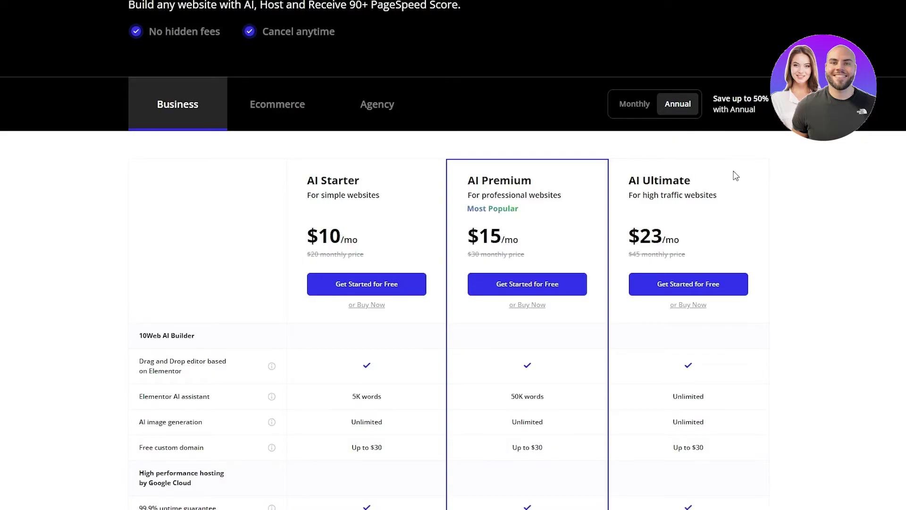
pyautogui.scroll(-5, 735, 175)
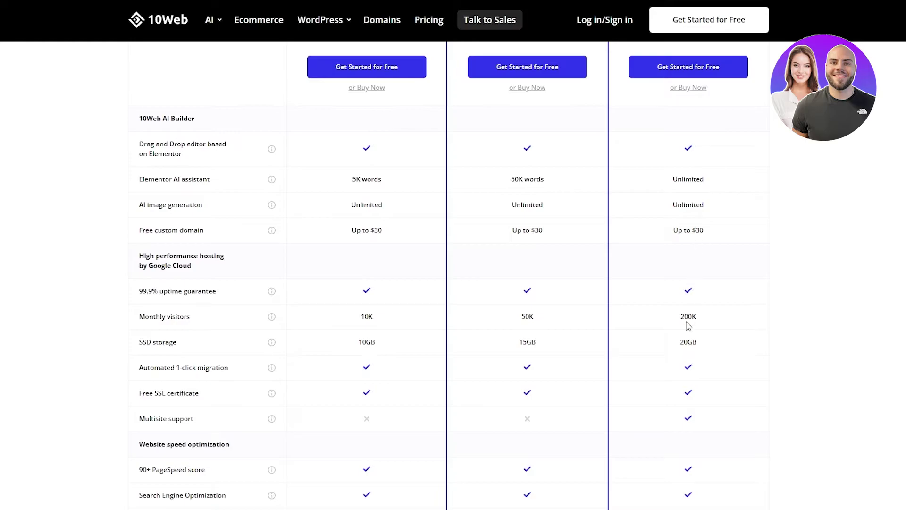
pyautogui.scroll(-1, 531, 142)
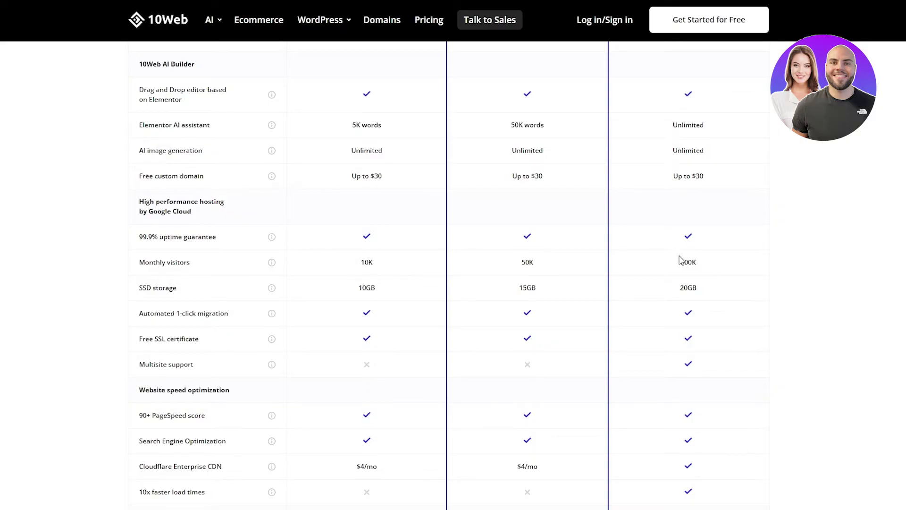
pyautogui.scroll(-1, 682, 273)
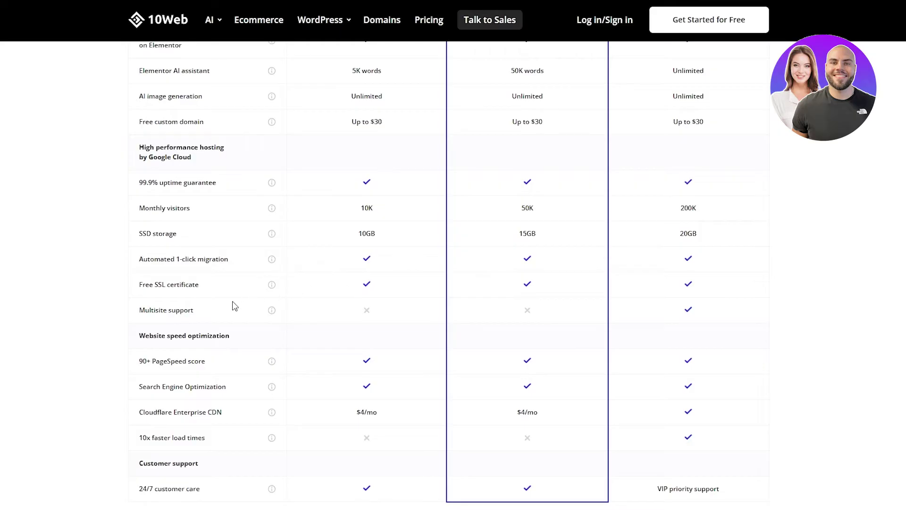
pyautogui.moveTo(145, 310); pyautogui.dragTo(187, 311)
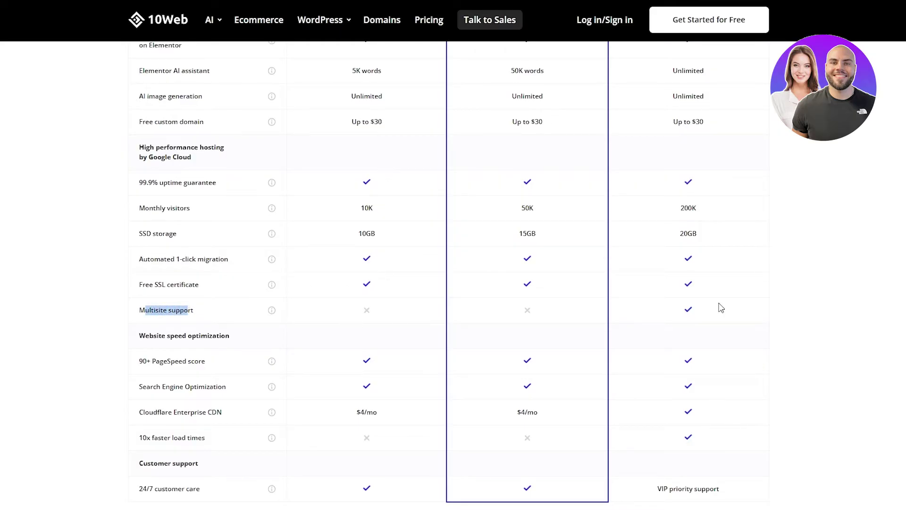
pyautogui.scroll(-2, 533, 309)
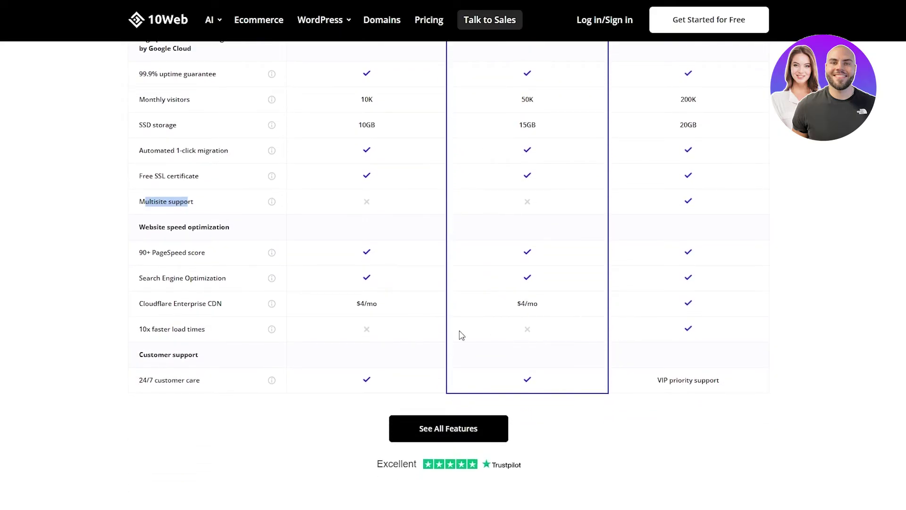
pyautogui.moveTo(146, 329); pyautogui.dragTo(200, 325)
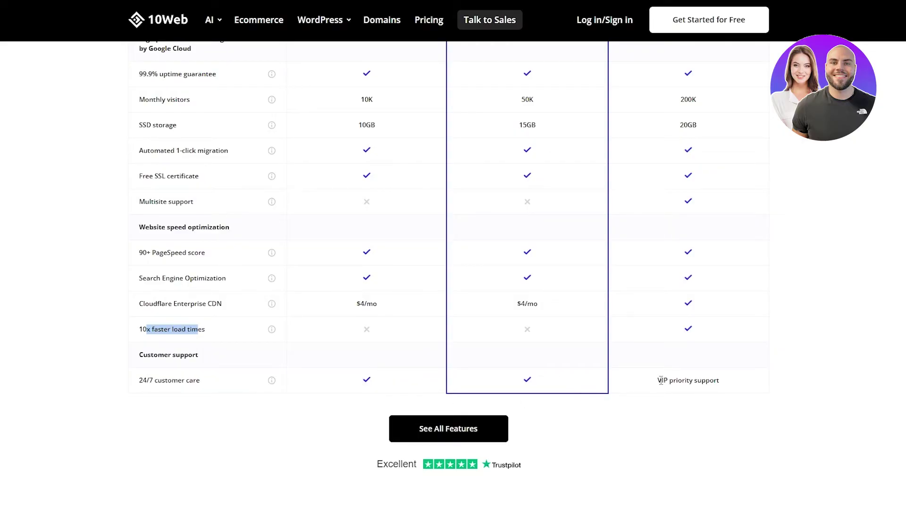
pyautogui.moveTo(661, 379); pyautogui.dragTo(726, 391)
pyautogui.scroll(2, 735, 389)
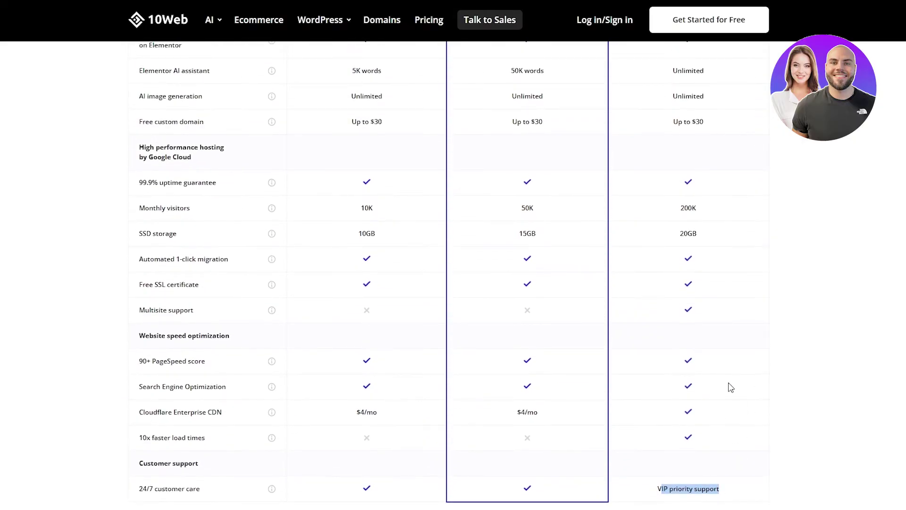
pyautogui.scroll(-5, 461, 253)
# Step: Expand the full plan feature list and scroll through it
pyautogui.click(415, 265)
pyautogui.scroll(-5, 621, 358)
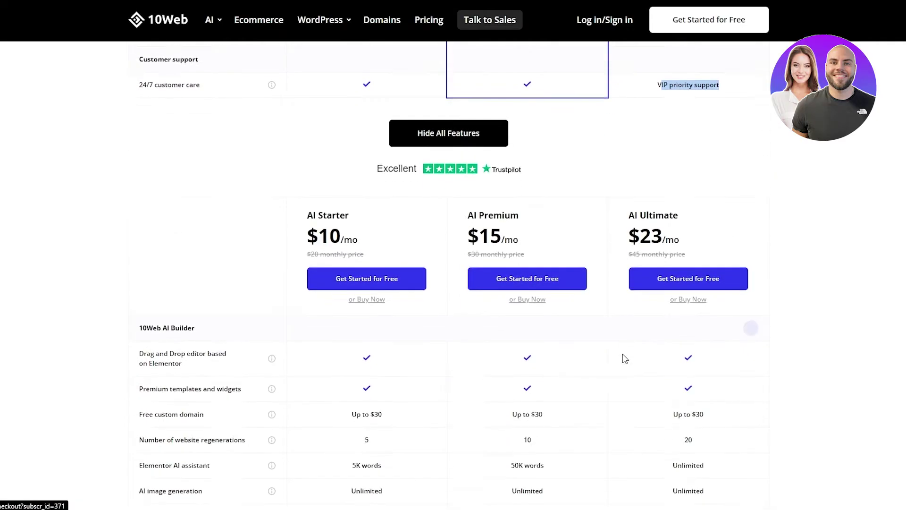
pyautogui.scroll(1, 469, 139)
pyautogui.scroll(-6, 461, 89)
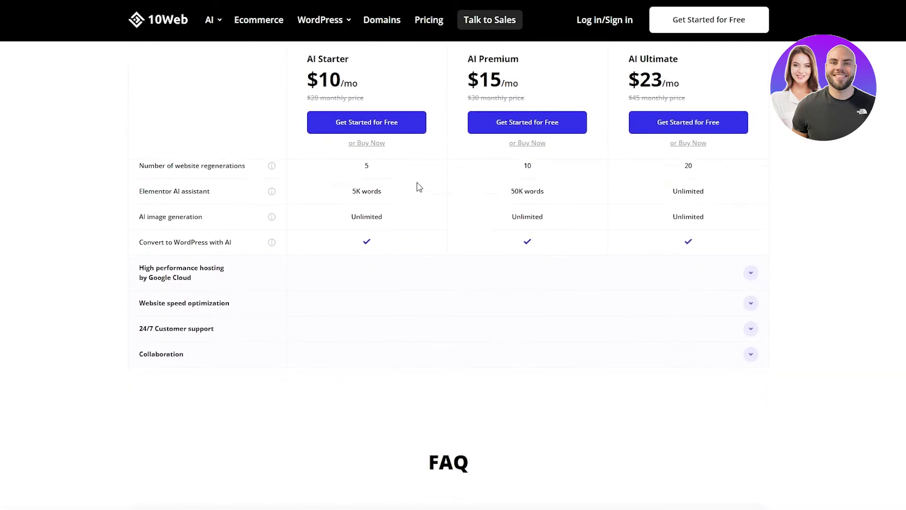
pyautogui.scroll(5, 420, 236)
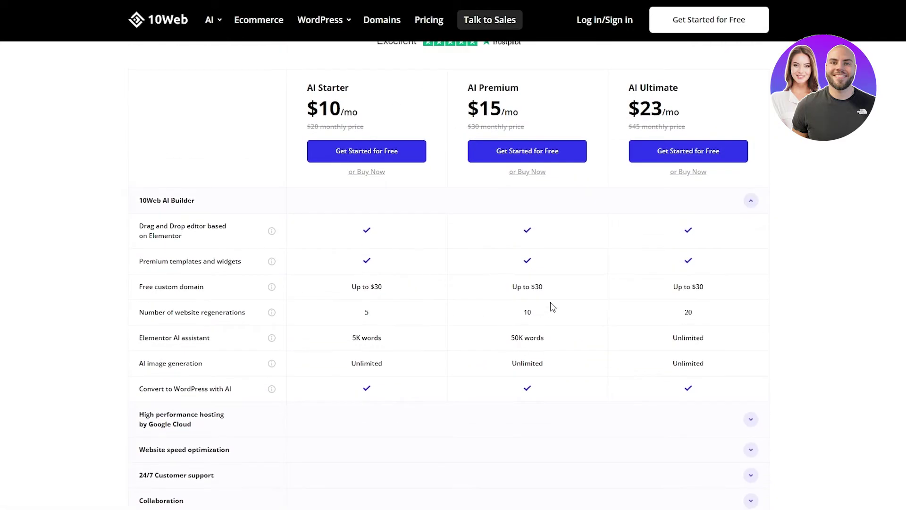
pyautogui.scroll(5, 548, 321)
pyautogui.scroll(12, 547, 333)
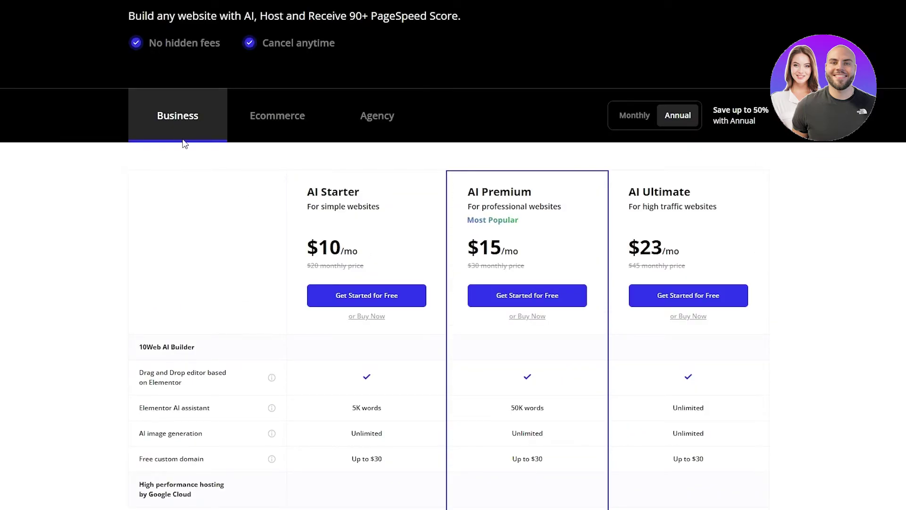
# Step: Compare the Ecommerce and Agency plan tables, ending back on the Ecommerce plans
pyautogui.click(275, 114)
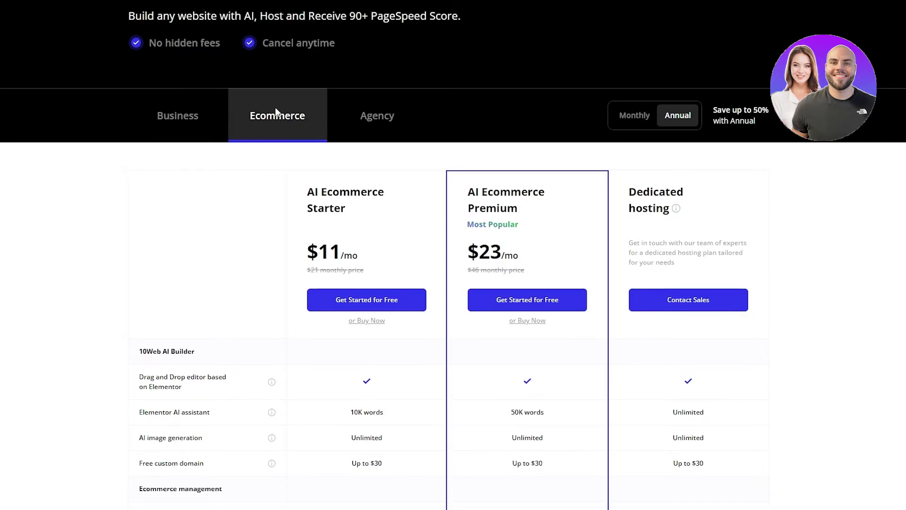
pyautogui.scroll(-6, 477, 259)
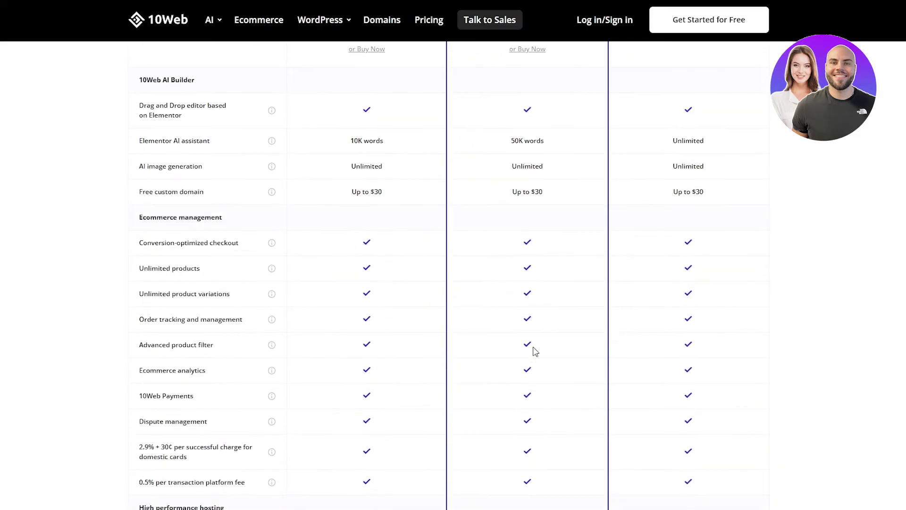
pyautogui.scroll(7, 528, 331)
pyautogui.click(378, 162)
pyautogui.scroll(-2, 378, 162)
pyautogui.scroll(-9, 383, 169)
pyautogui.scroll(9, 381, 170)
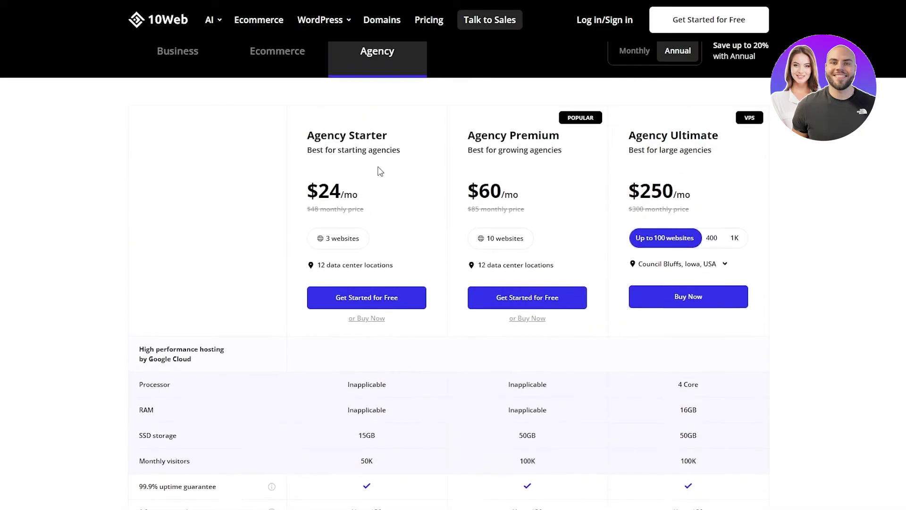
pyautogui.scroll(2, 380, 170)
pyautogui.click(255, 178)
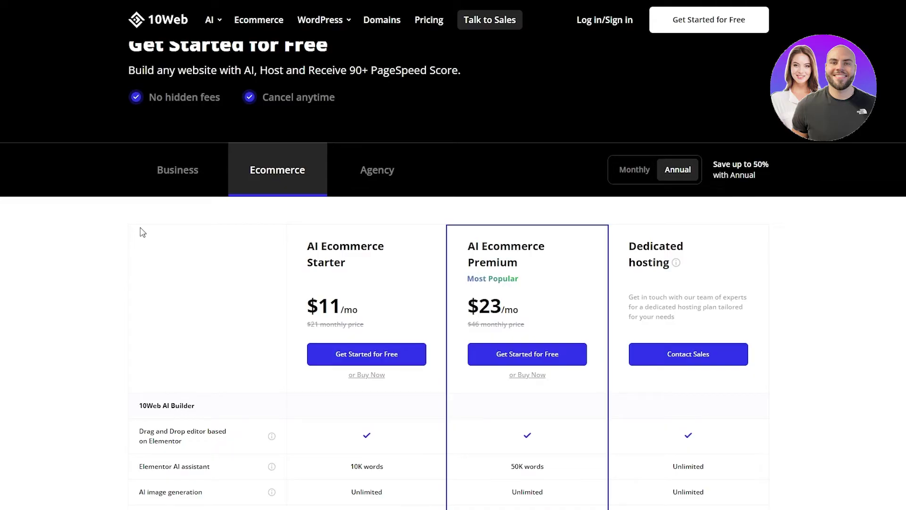
# Step: Switch the pricing table to the Business plans
pyautogui.click(180, 184)
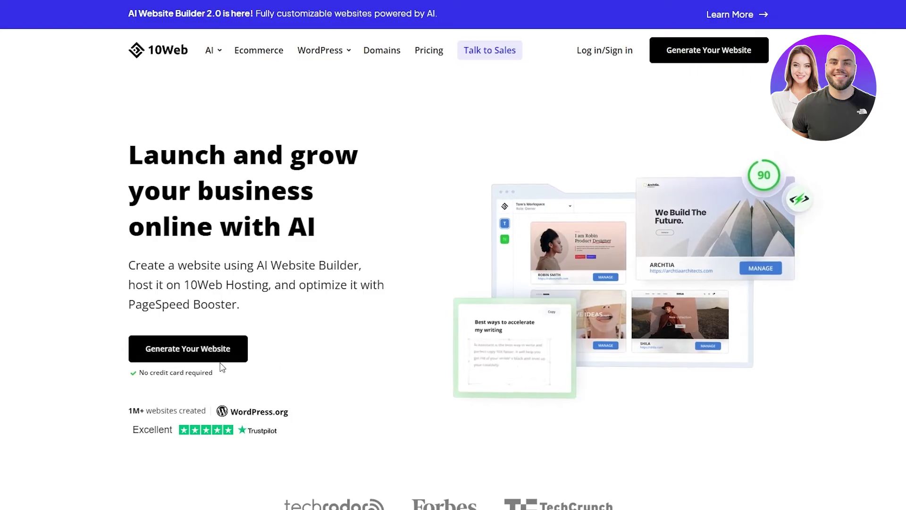
# Step: Start generating a new website from the 10Web home page
pyautogui.click(211, 349)
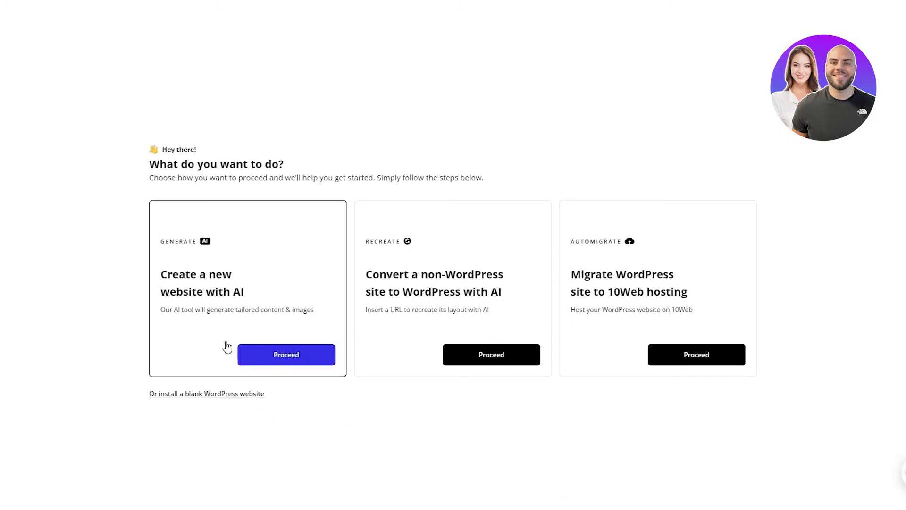
# Step: Choose to create a new website with AI, pick the online store type, and continue
pyautogui.click(276, 360)
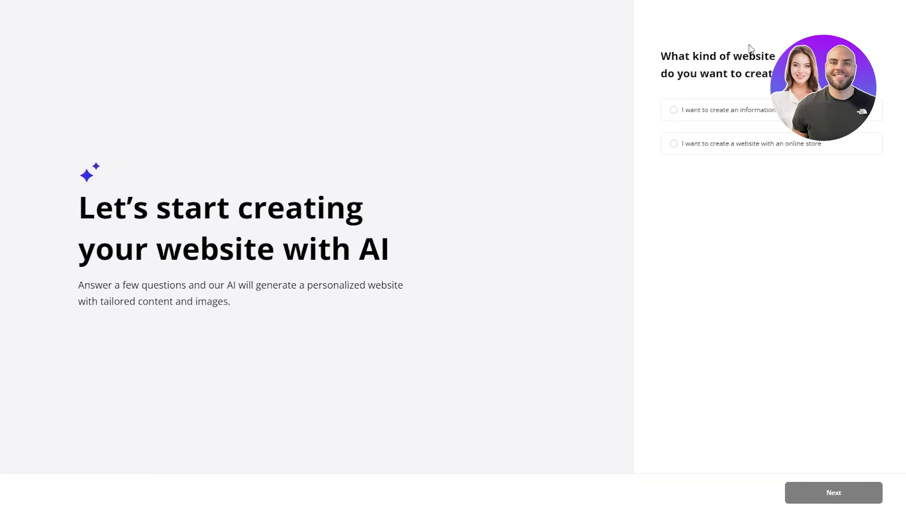
pyautogui.moveTo(659, 58); pyautogui.dragTo(773, 55)
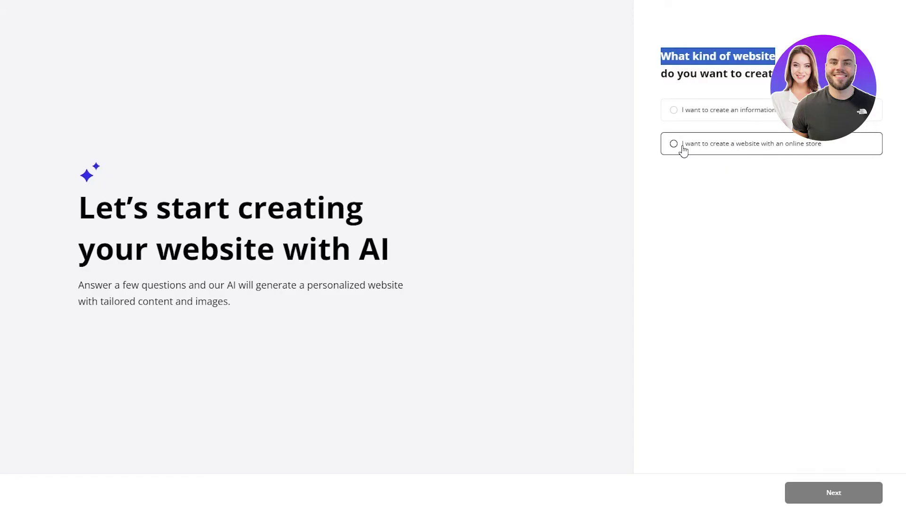
pyautogui.click(715, 150)
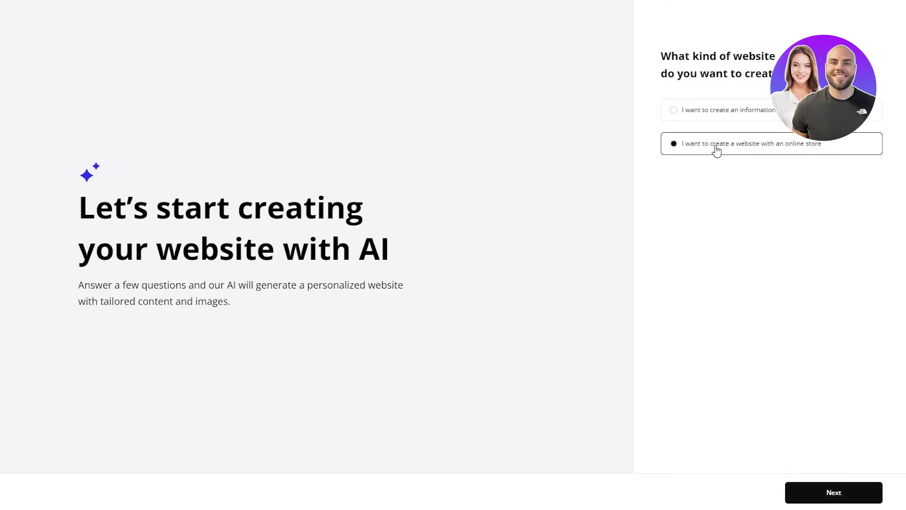
pyautogui.click(843, 495)
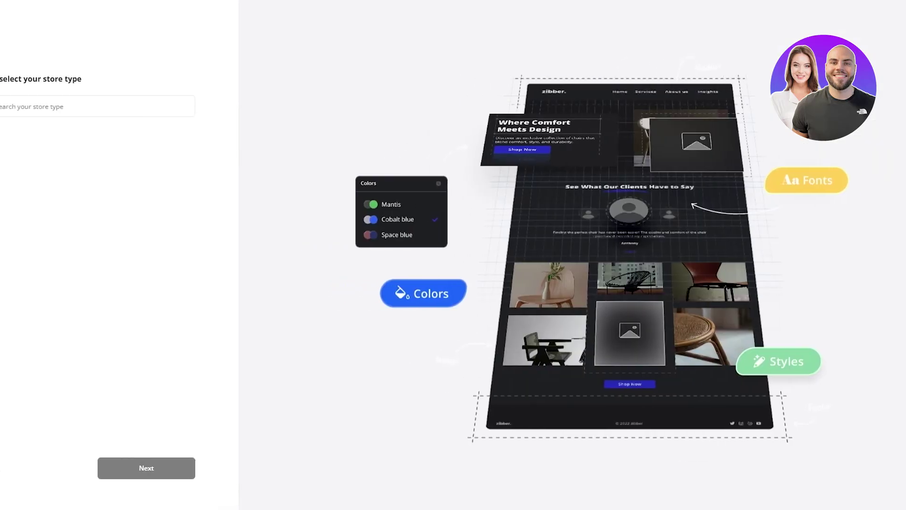
# Step: Search the store type list for 'ecomm' and select Ecommerce Store
pyautogui.moveTo(13, 79); pyautogui.dragTo(134, 87)
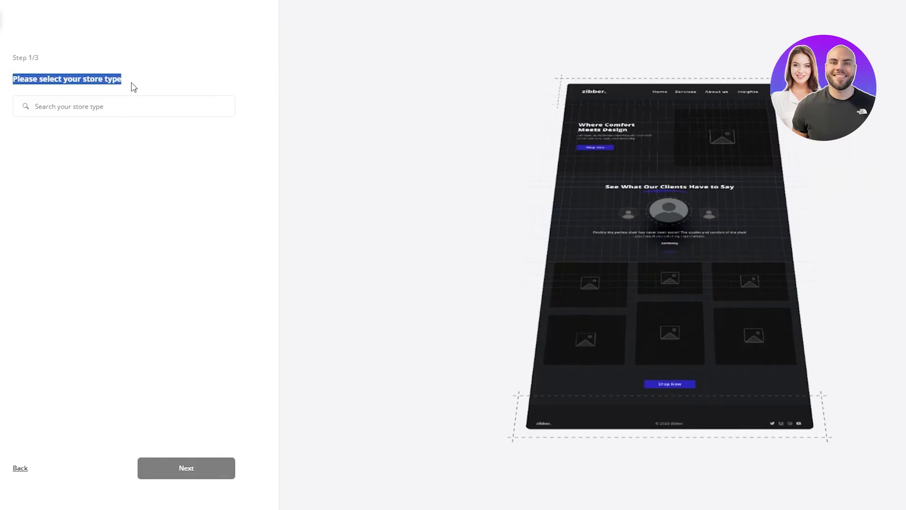
pyautogui.click(120, 107)
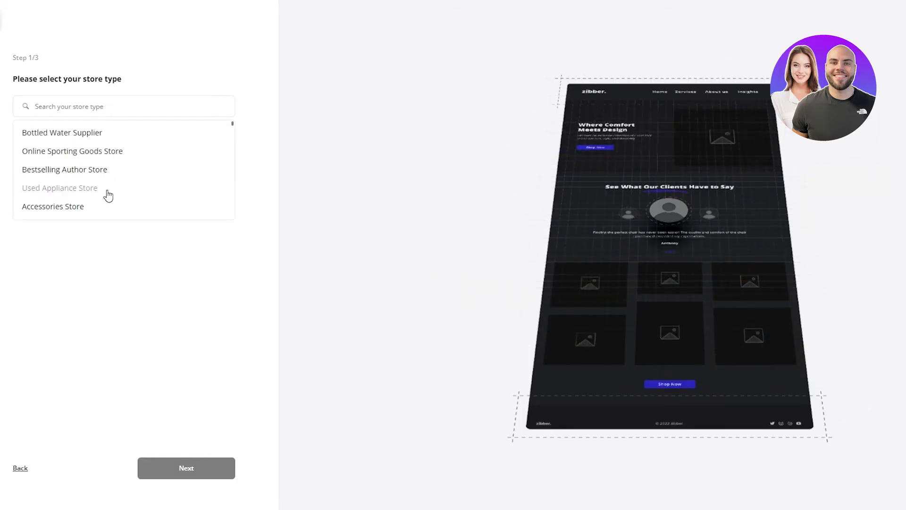
pyautogui.scroll(-5, 93, 170)
pyautogui.scroll(-10, 95, 170)
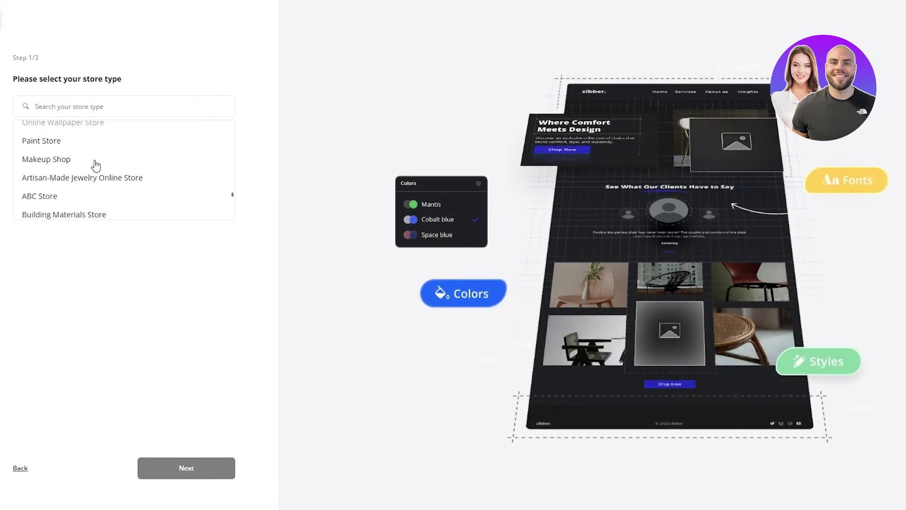
pyautogui.scroll(-5, 94, 165)
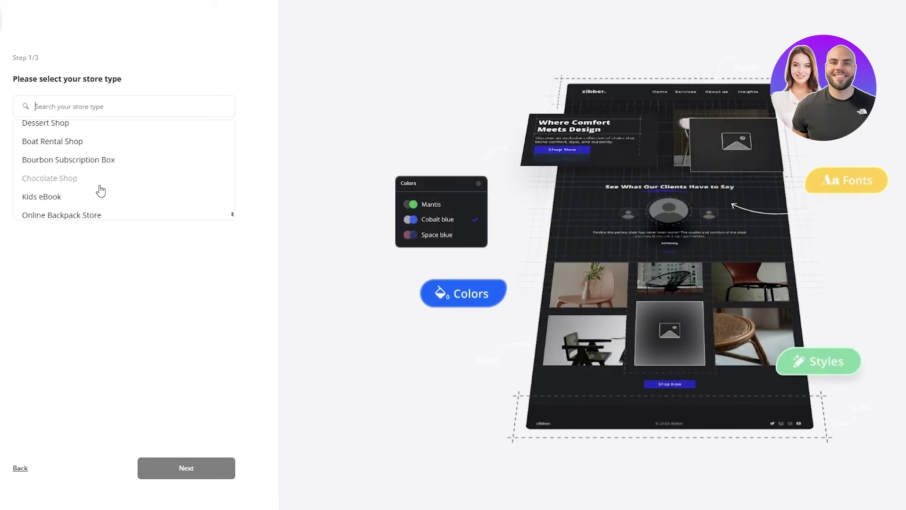
pyautogui.scroll(-2, 97, 189)
pyautogui.scroll(10, 99, 189)
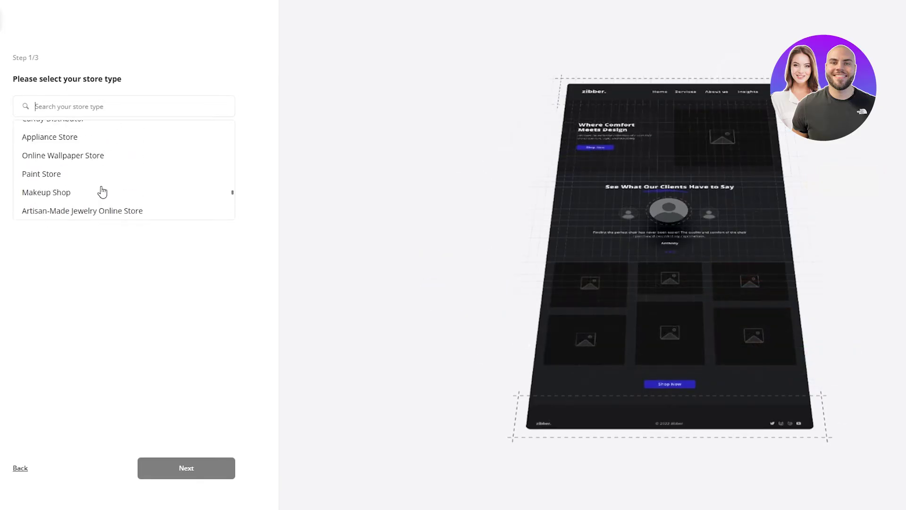
pyautogui.write('ecomm')
pyautogui.click(74, 140)
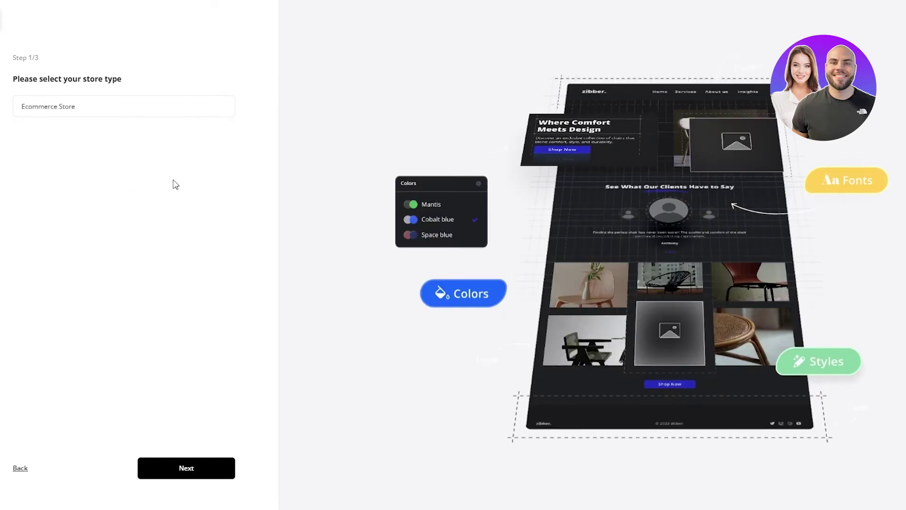
# Step: Enter the store name 'Urban Threads' and a clothing store description
pyautogui.click(212, 467)
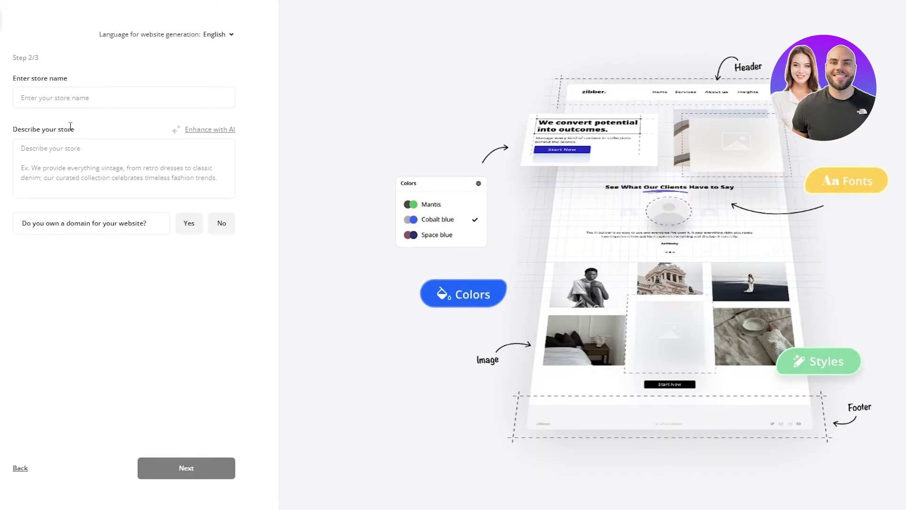
pyautogui.moveTo(24, 80); pyautogui.dragTo(73, 84)
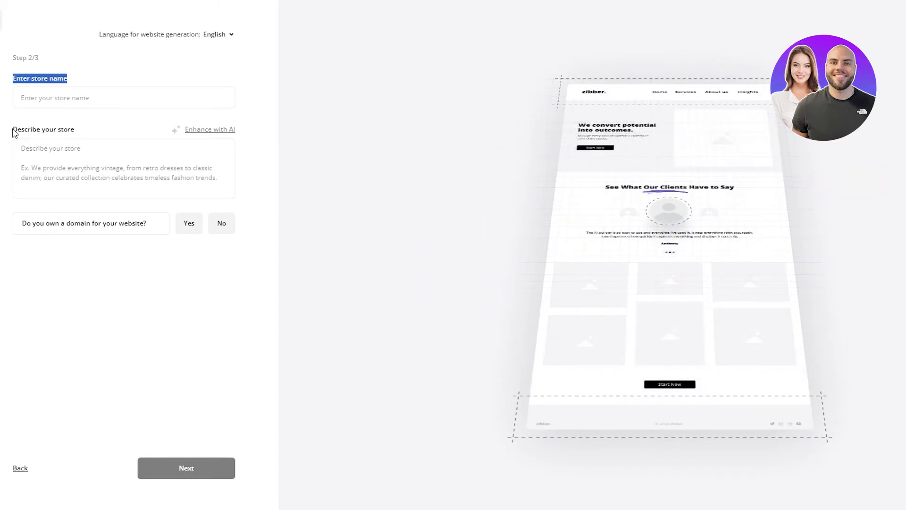
pyautogui.moveTo(14, 132); pyautogui.dragTo(88, 134)
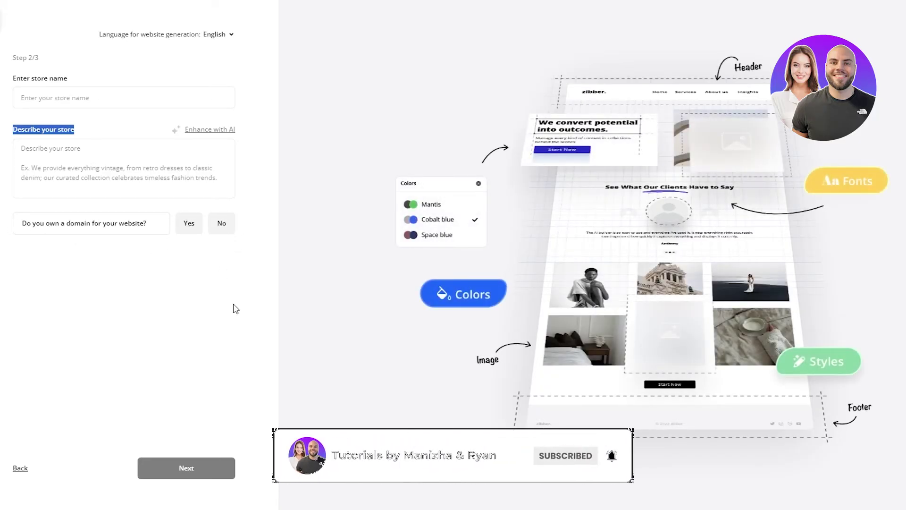
pyautogui.click(68, 104)
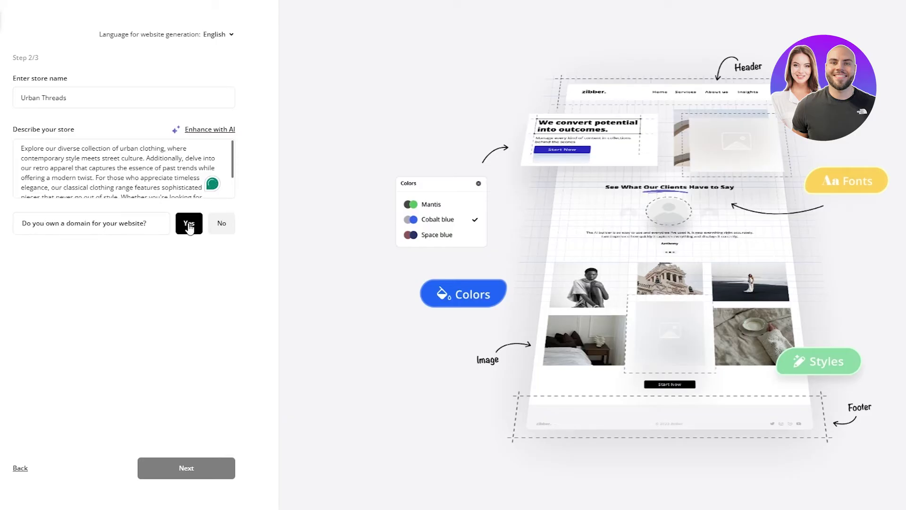
# Step: Answer No to owning a domain and continue to the products step
pyautogui.click(217, 233)
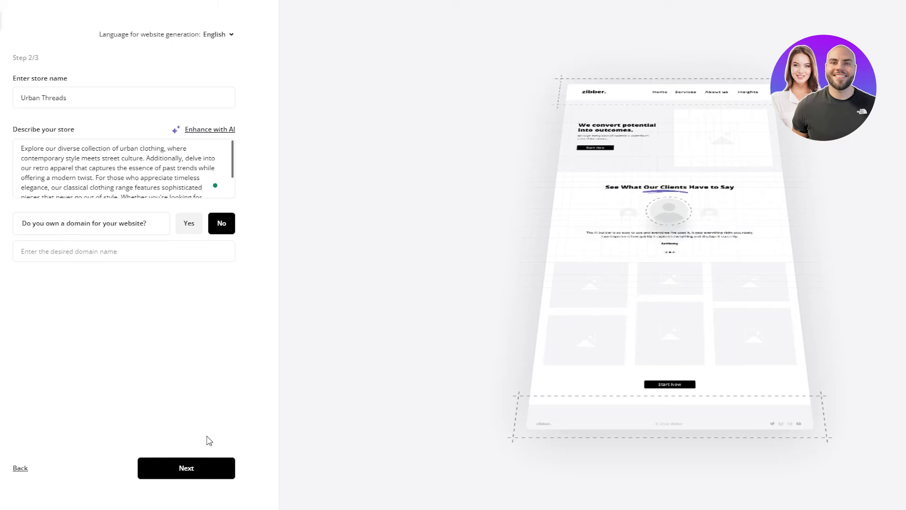
pyautogui.click(163, 259)
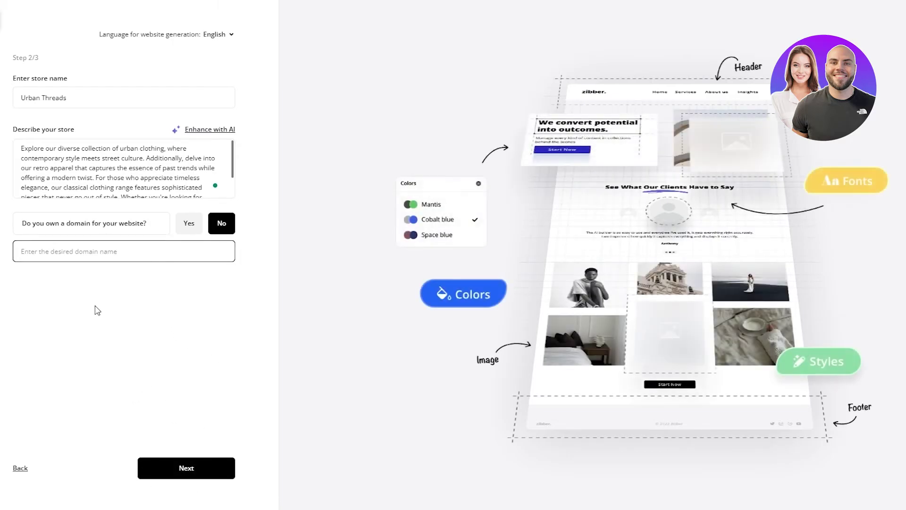
pyautogui.click(193, 473)
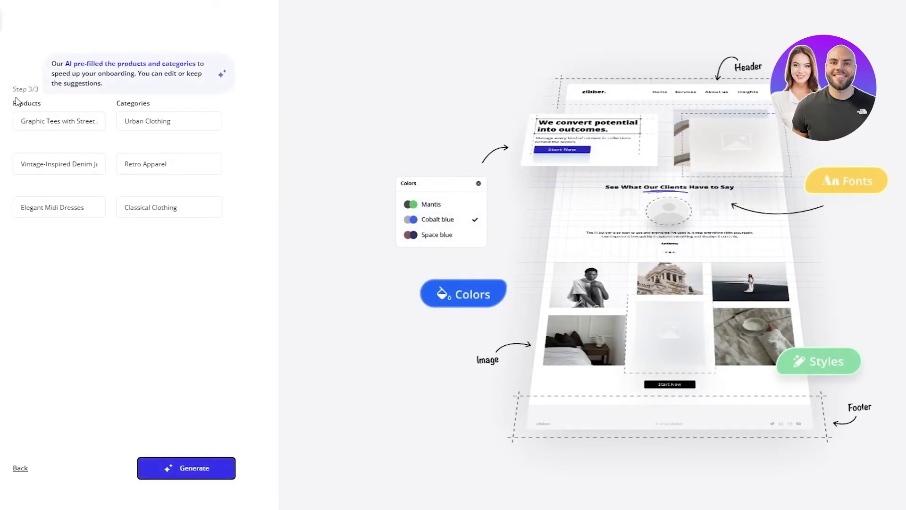
# Step: Keep the suggested products, such as denim, and categories, and generate the website
pyautogui.moveTo(16, 103); pyautogui.dragTo(42, 103)
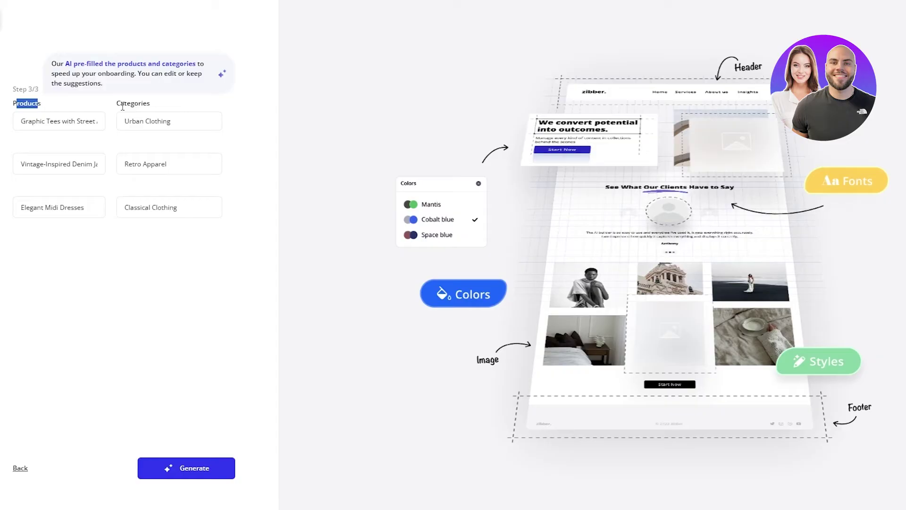
pyautogui.click(29, 163)
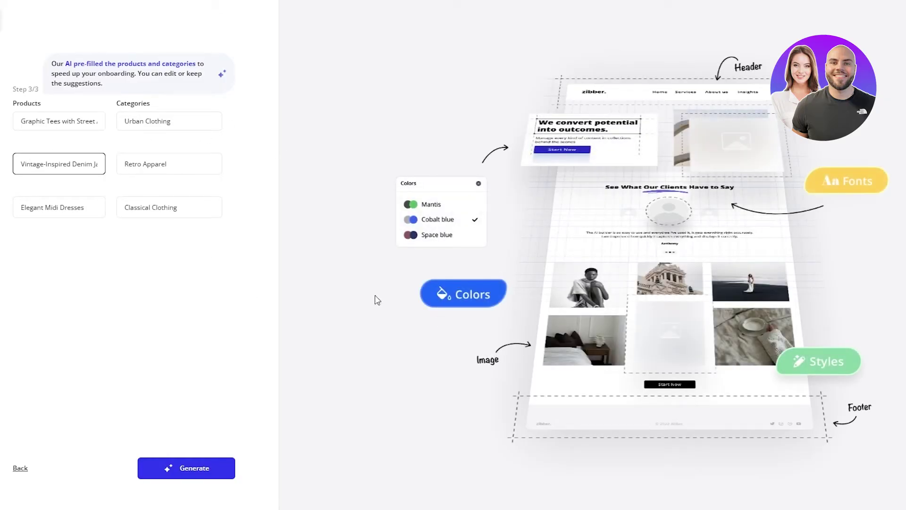
pyautogui.click(166, 469)
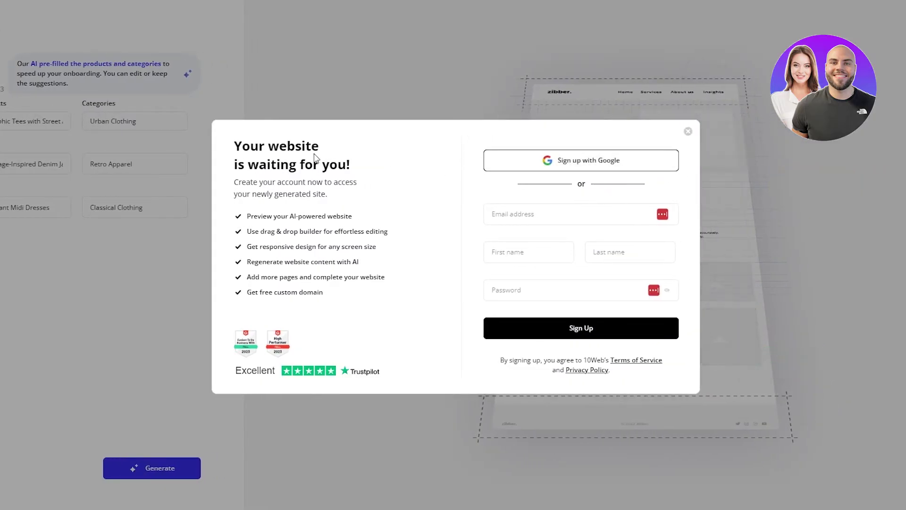
# Step: Sign up and wait for the AI to finish building the Urban Threads site
pyautogui.moveTo(236, 149); pyautogui.dragTo(383, 163)
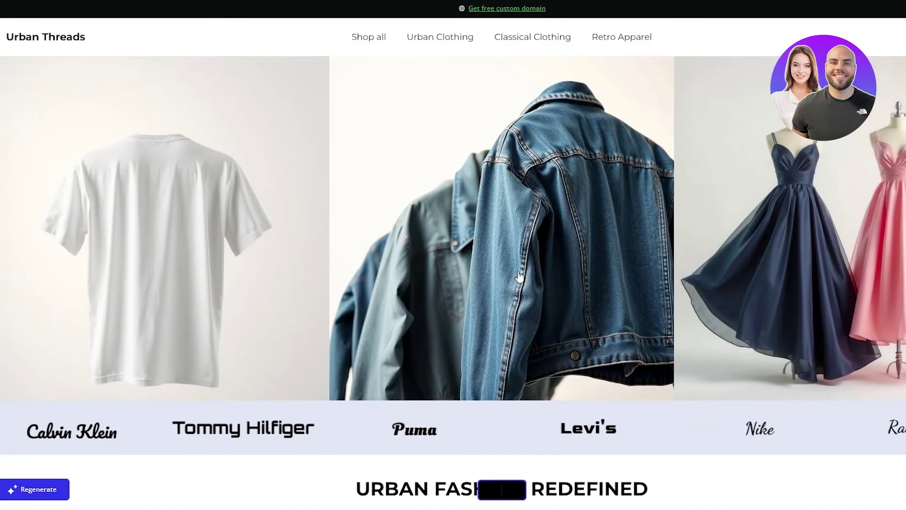
# Step: Scroll down the Urban Threads preview through its priced product listings
pyautogui.scroll(-5, 542, 210)
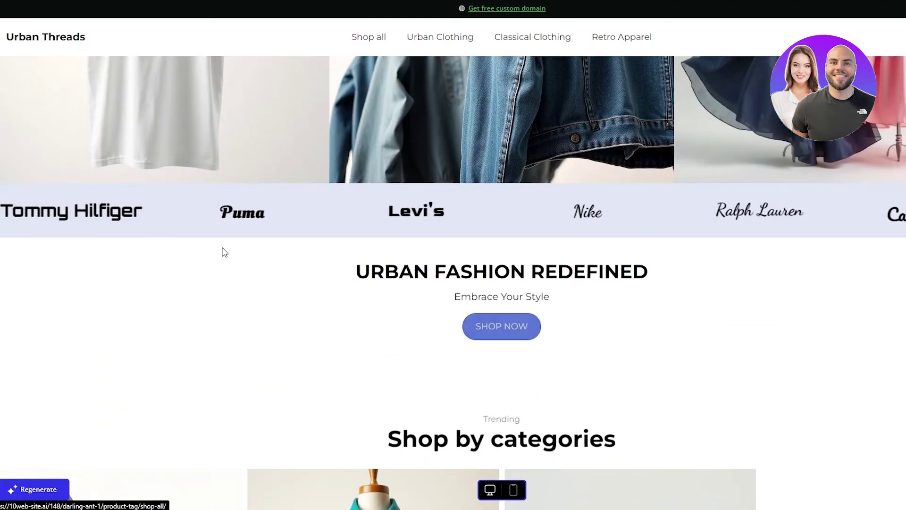
pyautogui.scroll(-5, 198, 250)
pyautogui.scroll(-4, 150, 250)
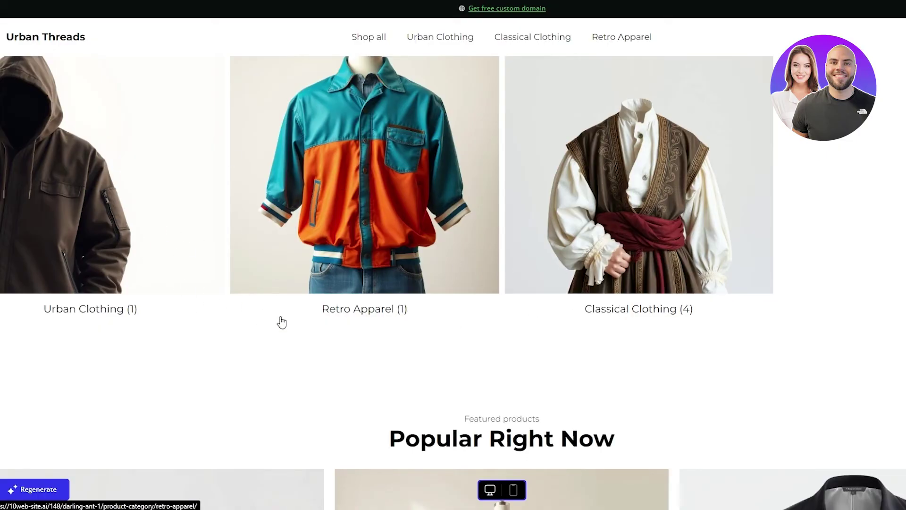
pyautogui.scroll(4, 376, 321)
pyautogui.scroll(-4, 425, 293)
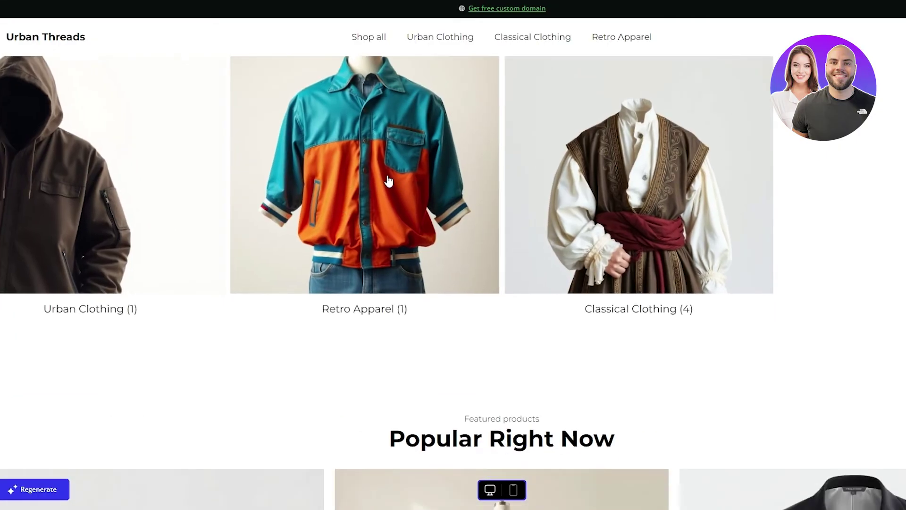
pyautogui.scroll(-5, 356, 189)
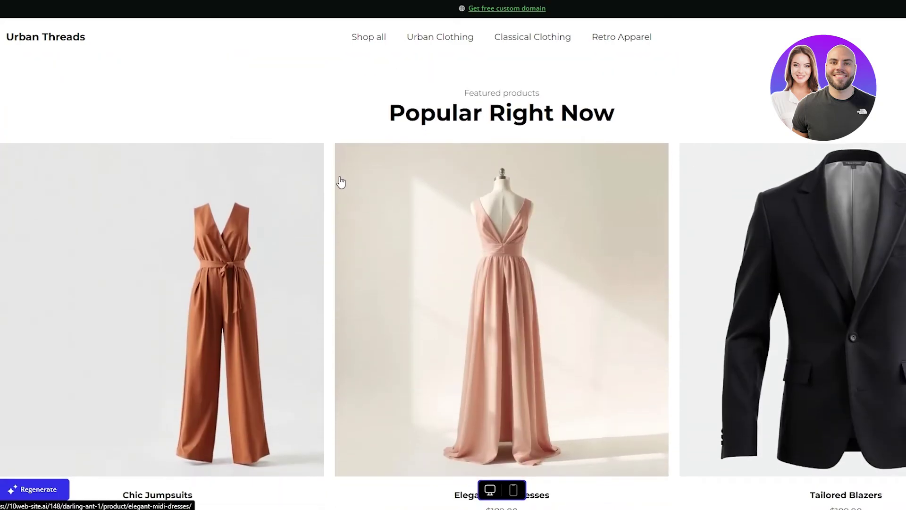
pyautogui.scroll(-4, 340, 182)
pyautogui.scroll(-5, 333, 178)
pyautogui.scroll(-5, 394, 290)
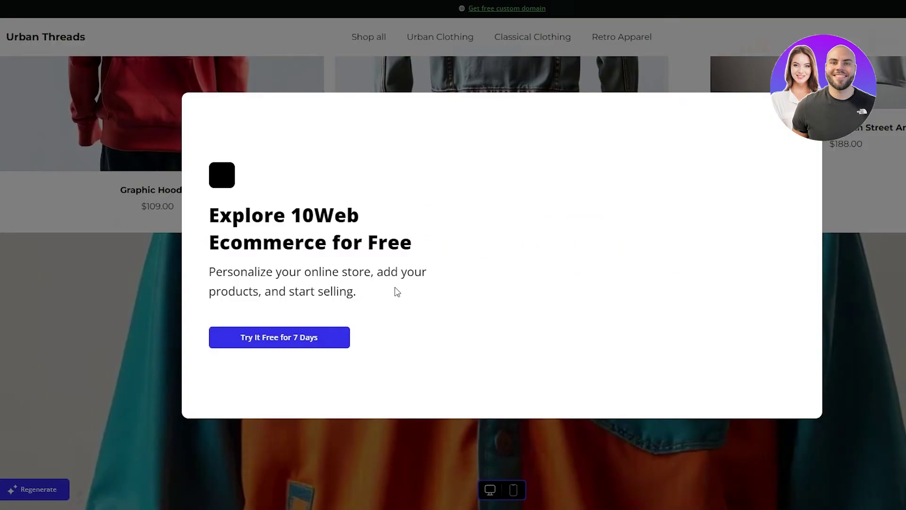
# Step: Close the ecommerce free-trial popup and review the site down to the subscribe footer
pyautogui.click(2, 239)
pyautogui.scroll(4, 2, 239)
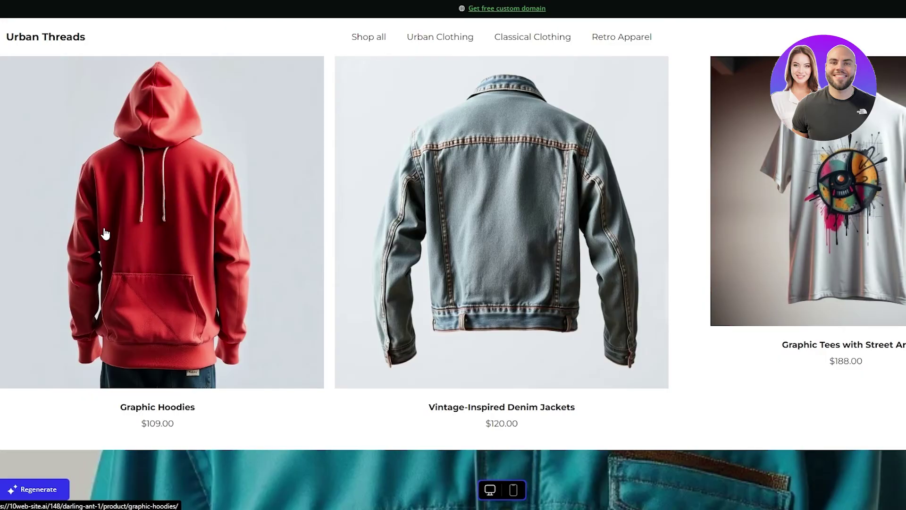
pyautogui.scroll(-10, 189, 377)
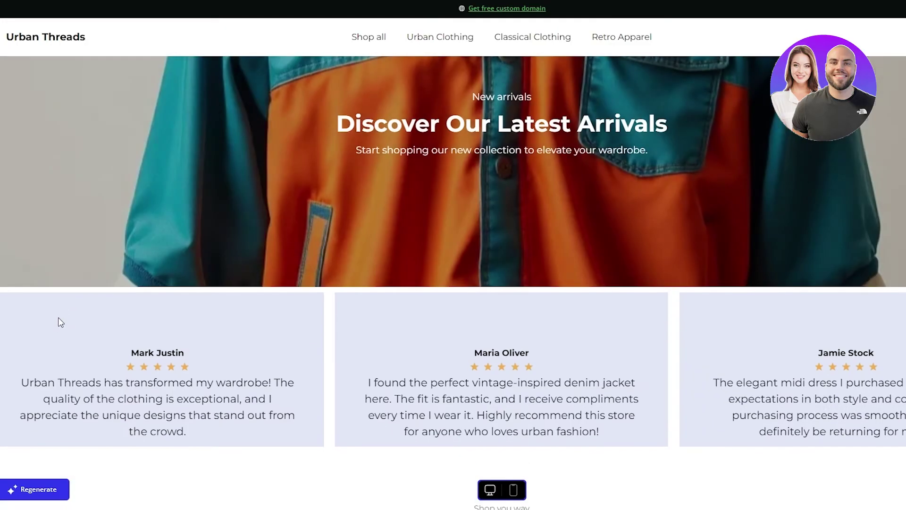
pyautogui.scroll(-3, 61, 318)
pyautogui.scroll(-3, 62, 318)
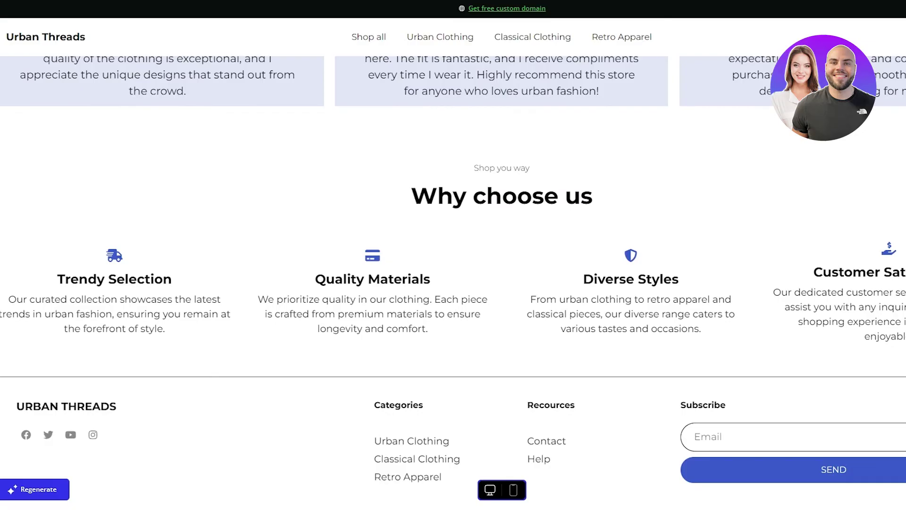
pyautogui.scroll(15, 453, 283)
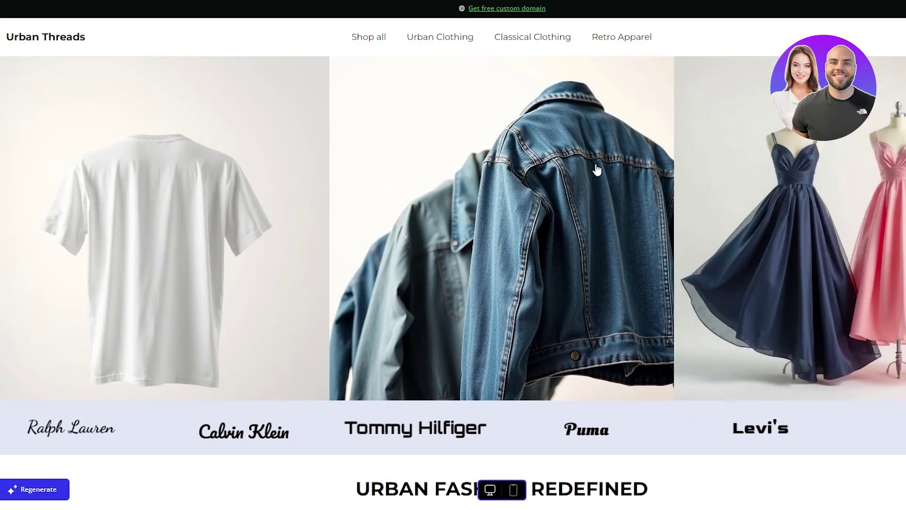
pyautogui.scroll(-3, 116, 282)
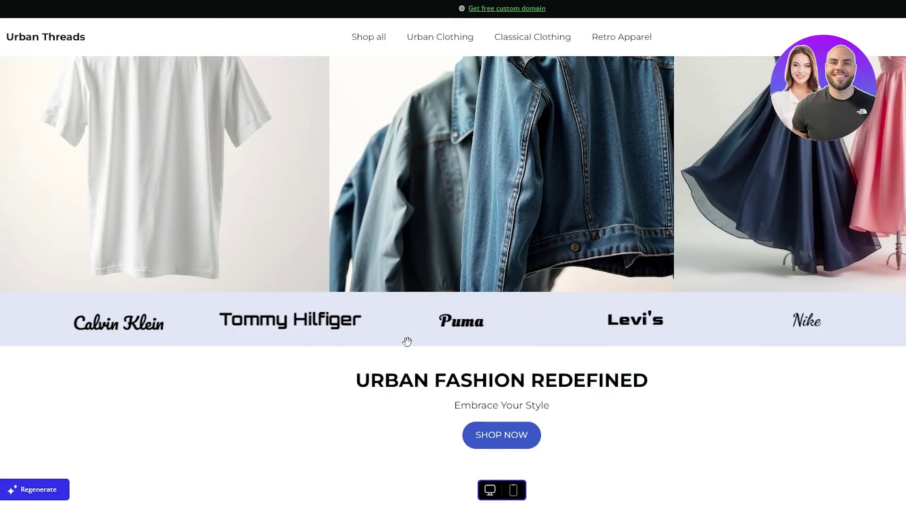
pyautogui.scroll(-3, 418, 334)
pyautogui.moveTo(356, 271); pyautogui.dragTo(648, 273)
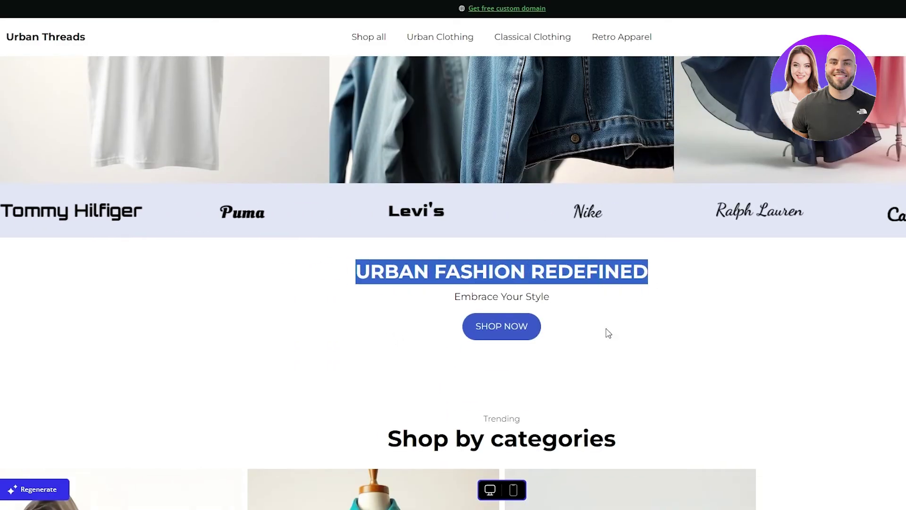
pyautogui.click(560, 346)
pyautogui.scroll(-6, 443, 336)
pyautogui.scroll(-3, 686, 281)
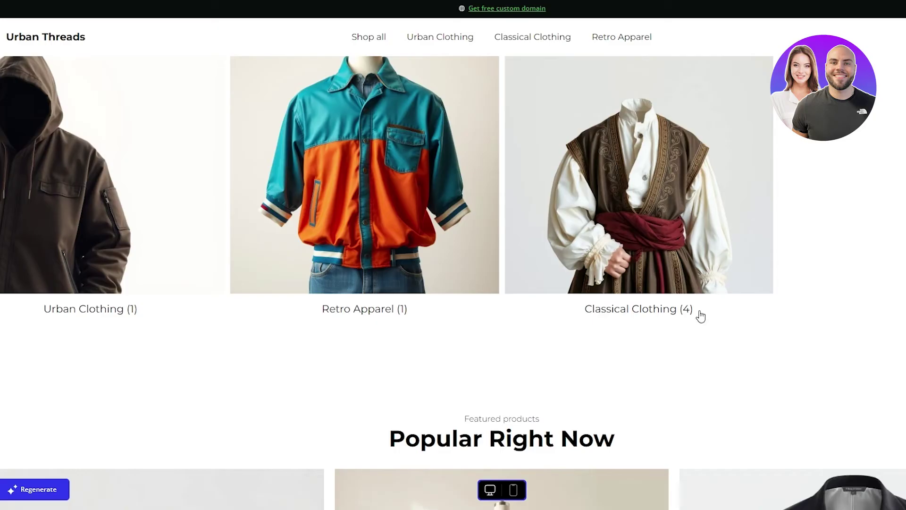
pyautogui.scroll(-9, 684, 320)
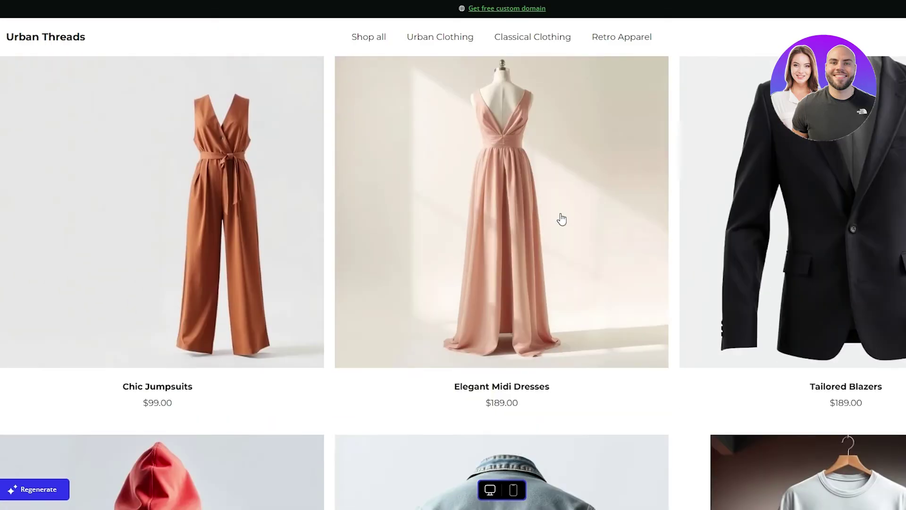
pyautogui.scroll(-5, 543, 267)
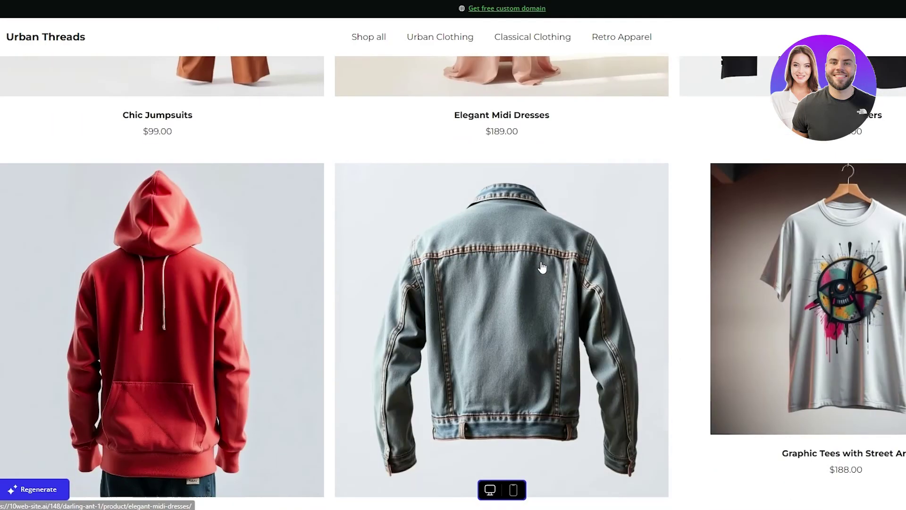
pyautogui.scroll(-9, 130, 267)
pyautogui.scroll(3, 266, 296)
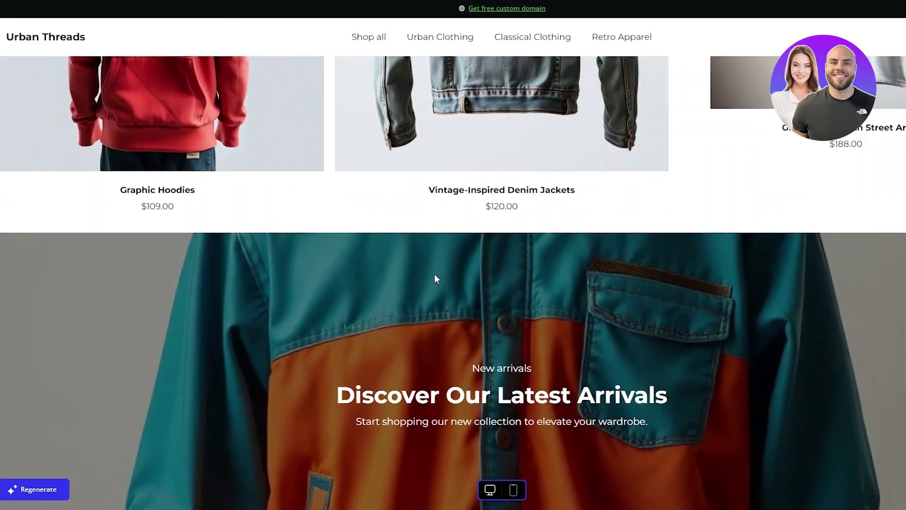
pyautogui.scroll(-9, 435, 284)
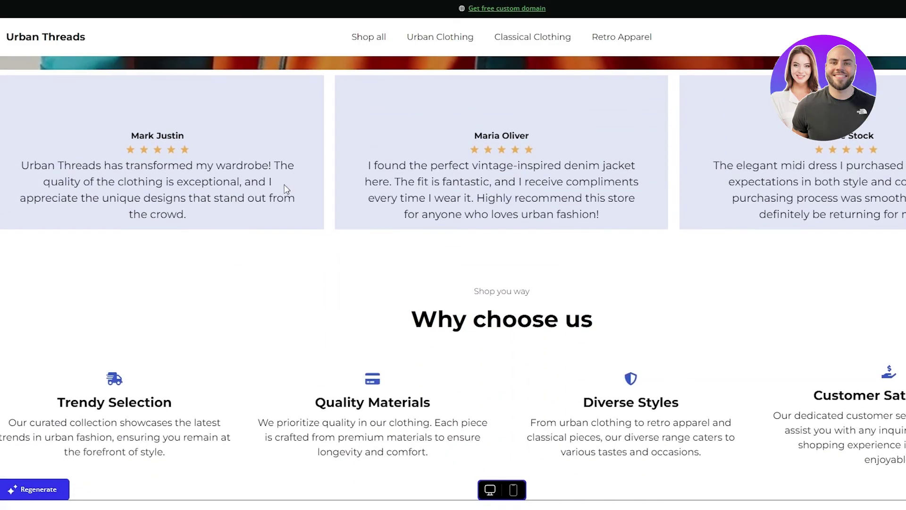
pyautogui.scroll(1, 394, 191)
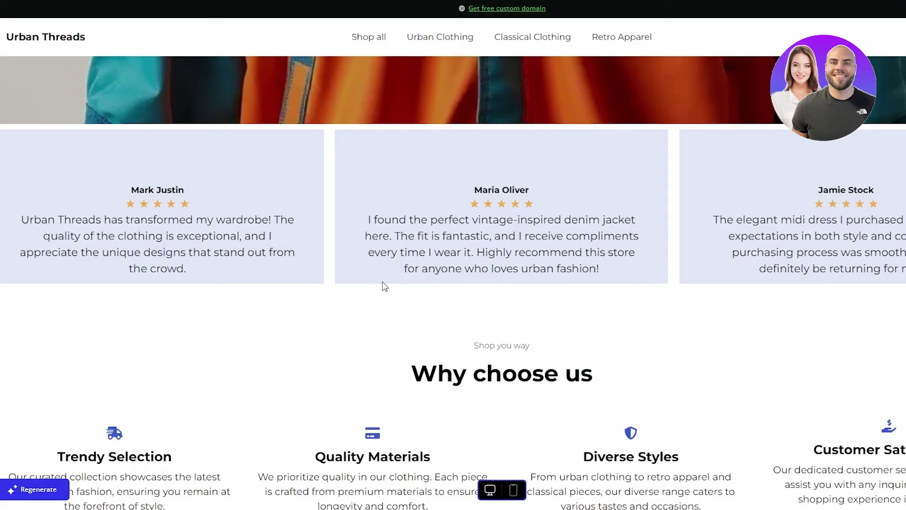
pyautogui.scroll(-2, 385, 286)
pyautogui.moveTo(405, 265); pyautogui.dragTo(607, 269)
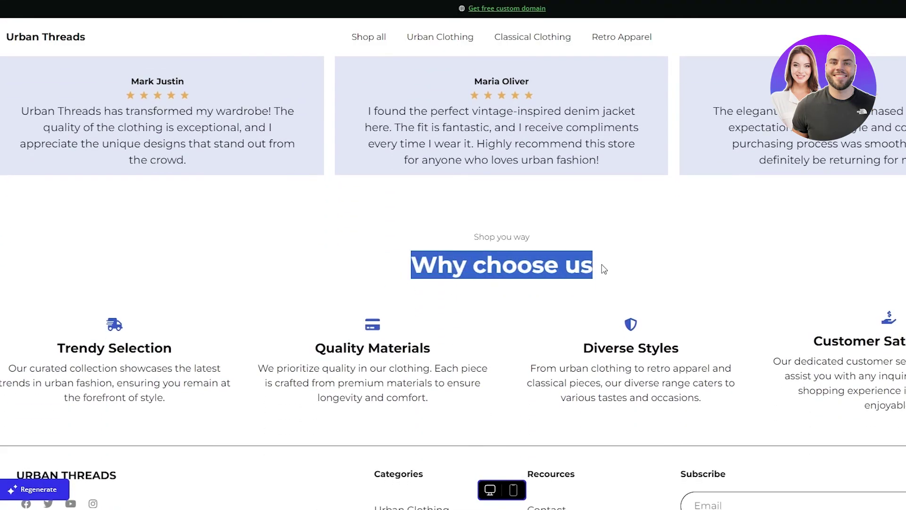
pyautogui.scroll(-1, 607, 269)
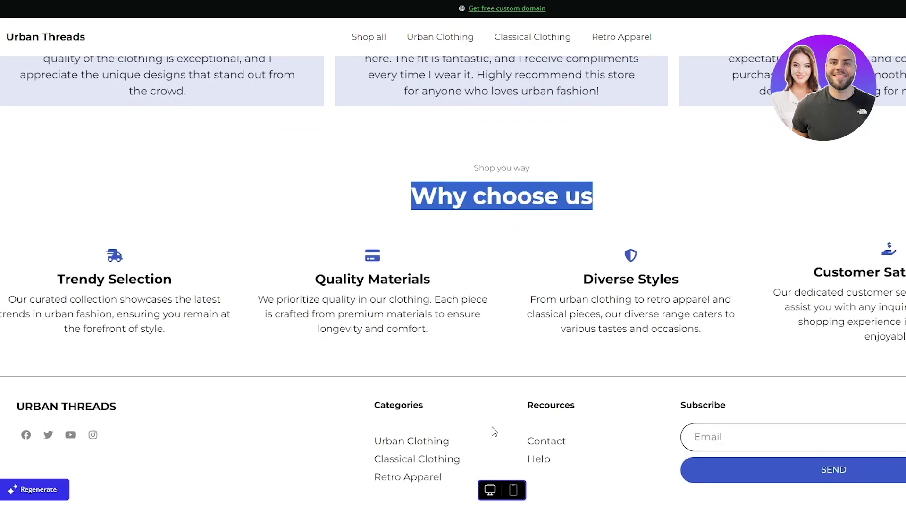
pyautogui.scroll(20, 453, 283)
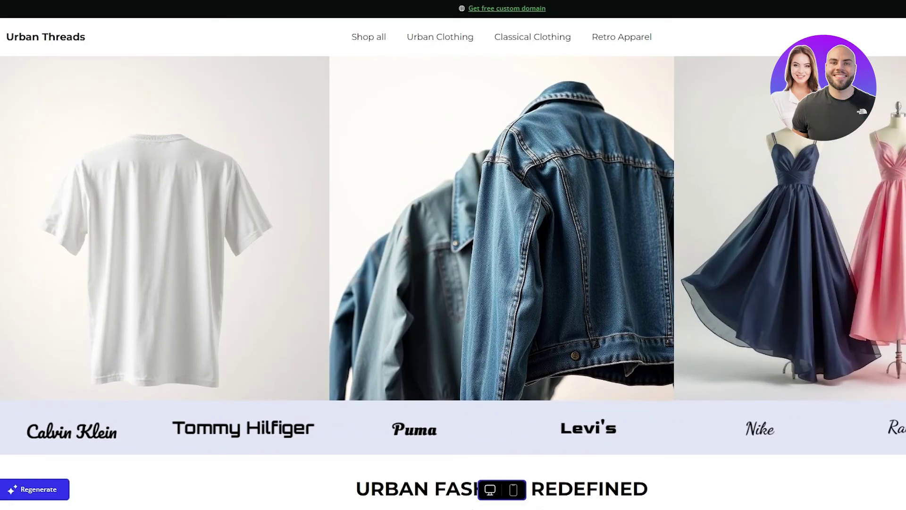
pyautogui.scroll(-5, 785, 247)
pyautogui.scroll(-3, 785, 247)
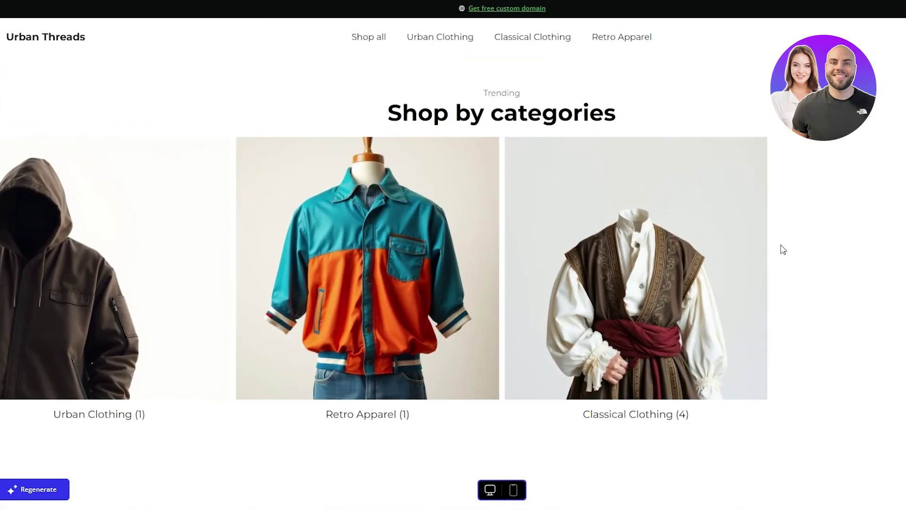
pyautogui.moveTo(151, 330); pyautogui.dragTo(222, 283)
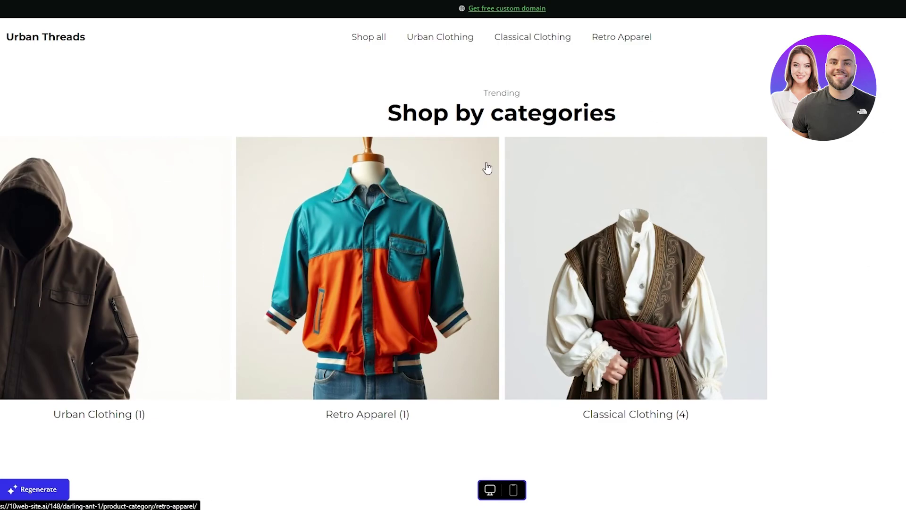
pyautogui.scroll(-5, 591, 271)
pyautogui.scroll(-10, 590, 271)
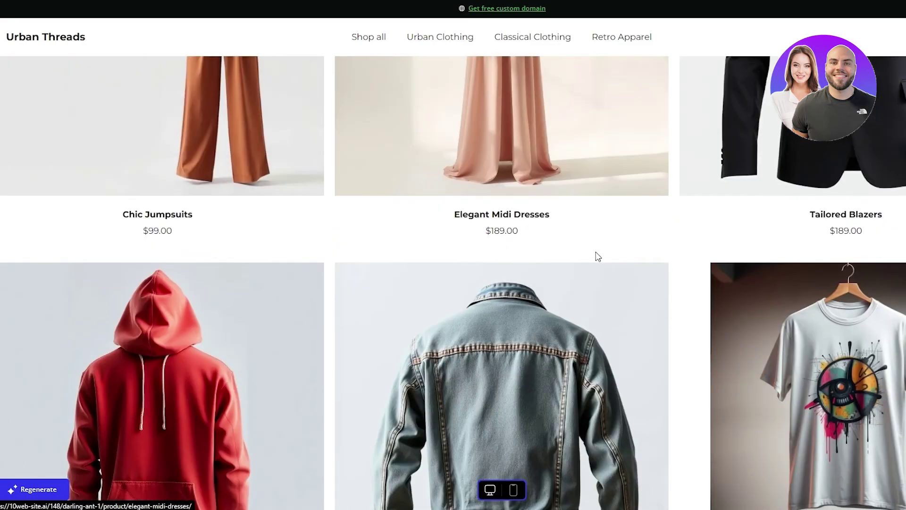
pyautogui.scroll(-4, 596, 257)
pyautogui.scroll(-5, 577, 282)
pyautogui.scroll(3, 577, 282)
pyautogui.scroll(5, 577, 283)
pyautogui.scroll(-3, 330, 275)
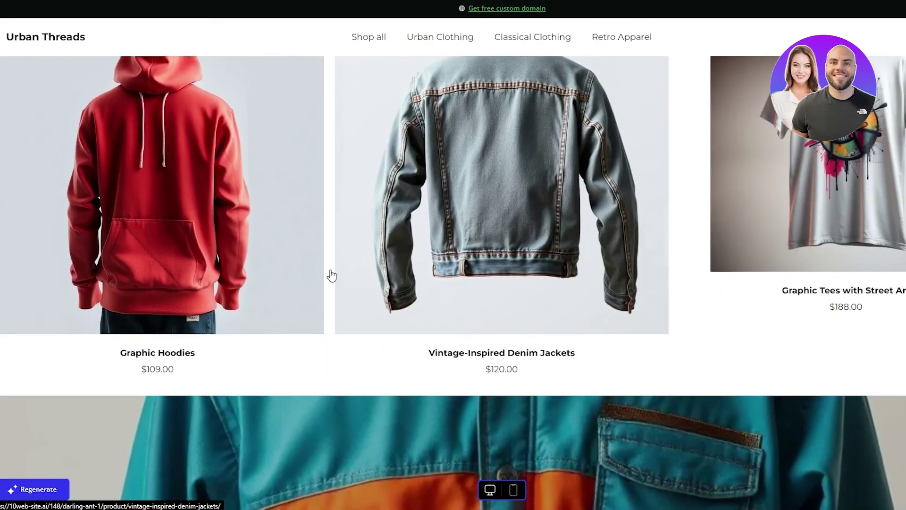
pyautogui.scroll(-5, 279, 253)
pyautogui.scroll(-10, 698, 267)
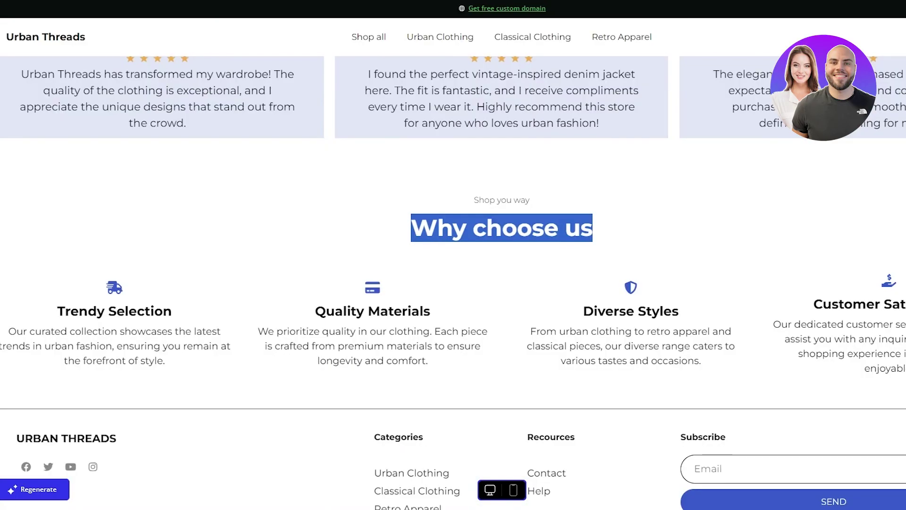
pyautogui.scroll(12, 453, 282)
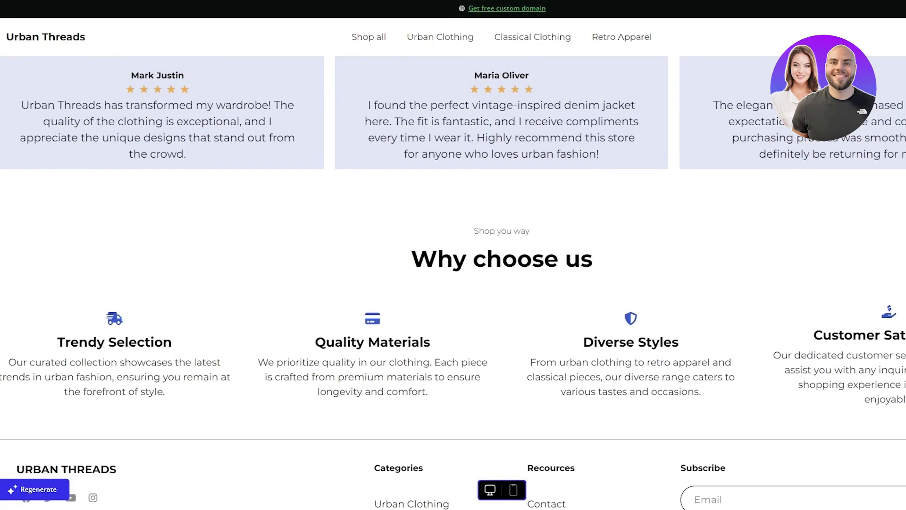
pyautogui.scroll(8, 561, 39)
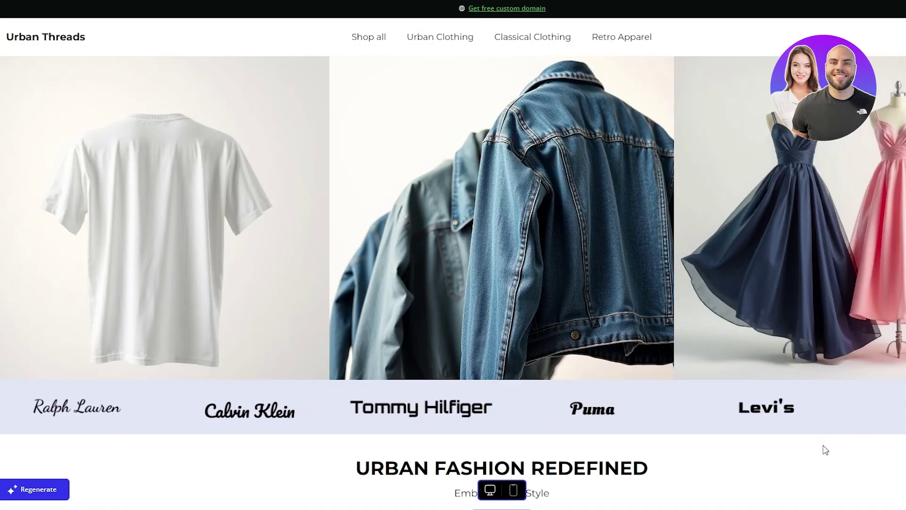
pyautogui.click(61, 491)
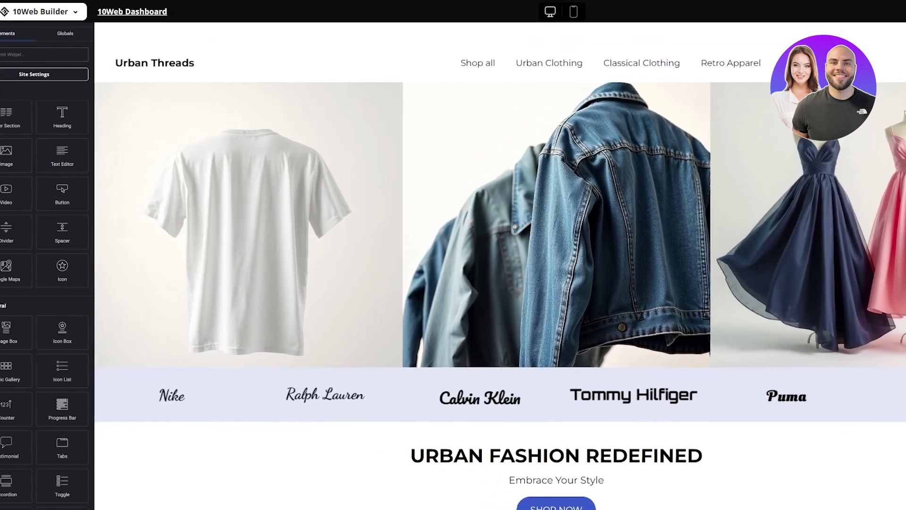
pyautogui.scroll(-9, 265, 283)
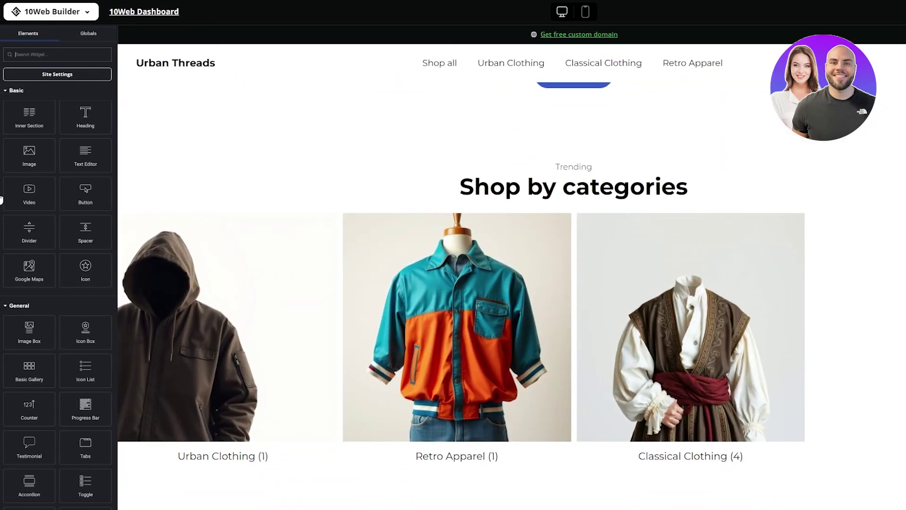
pyautogui.scroll(-1, 324, 293)
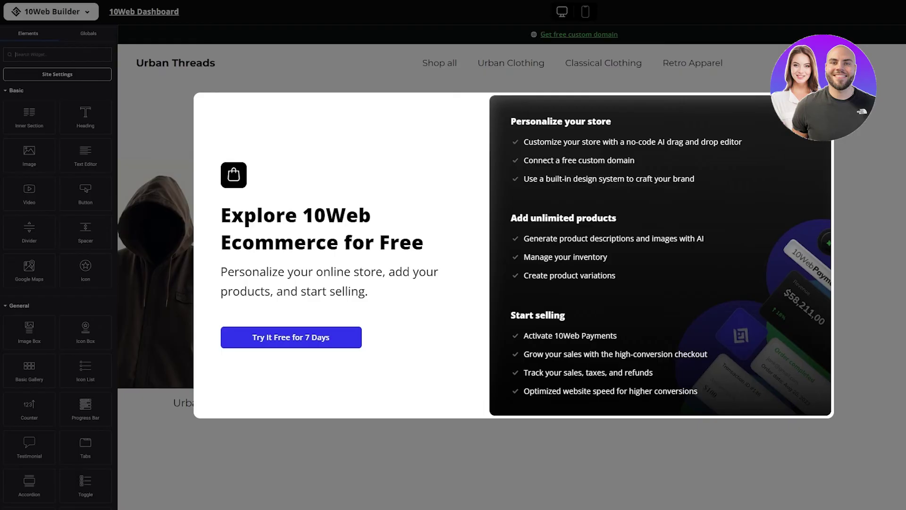
pyautogui.click(116, 233)
pyautogui.scroll(-5, 310, 222)
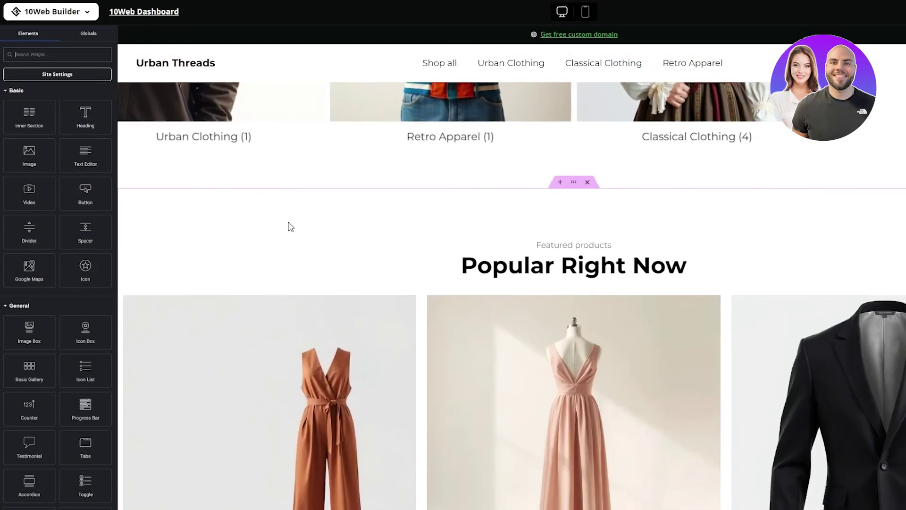
pyautogui.scroll(4, 495, 252)
pyautogui.scroll(3, 552, 269)
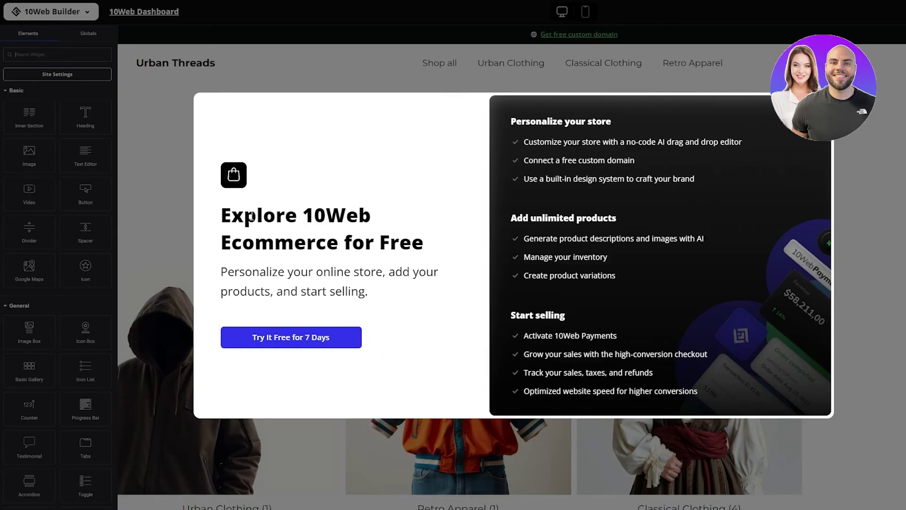
pyautogui.press('Escape')
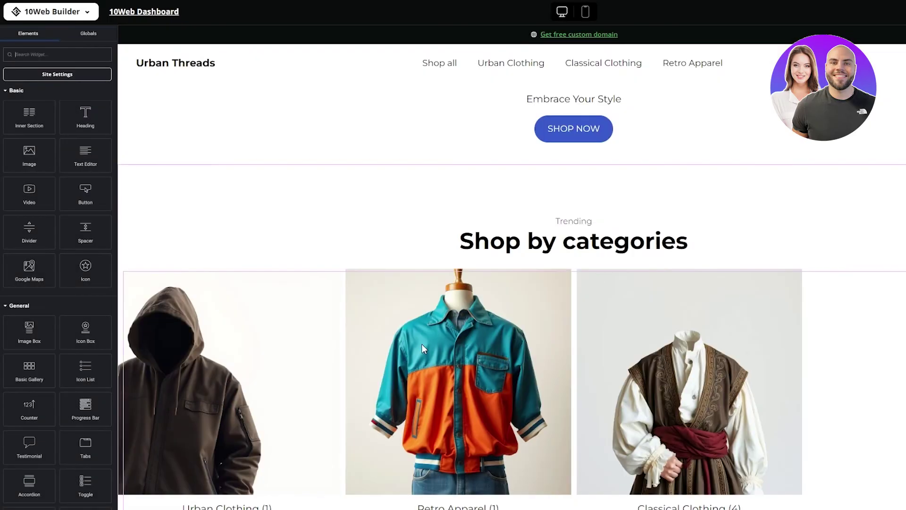
pyautogui.scroll(-6, 405, 196)
pyautogui.scroll(-4, 470, 364)
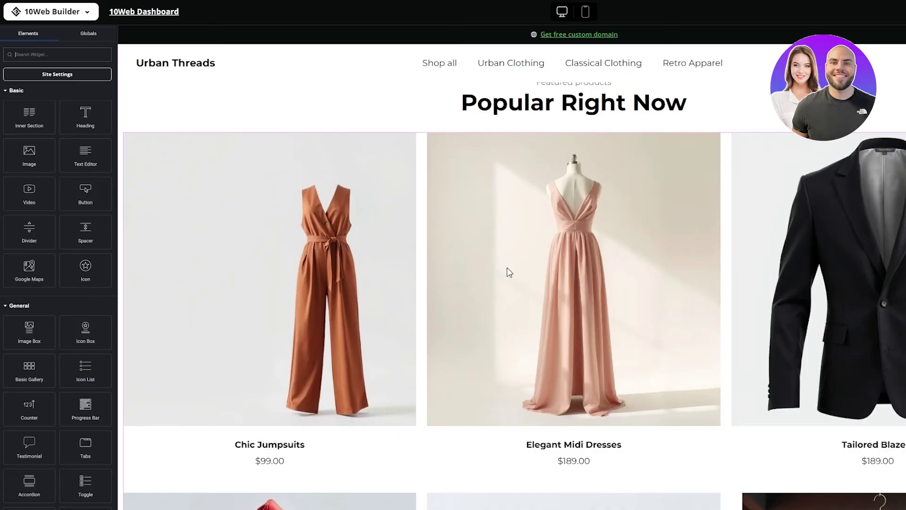
pyautogui.press('Escape')
pyautogui.scroll(-5, 633, 248)
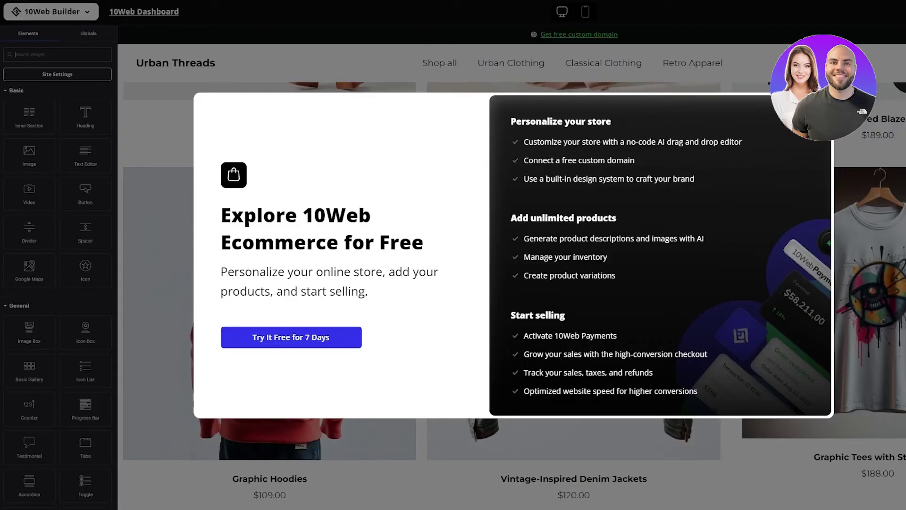
pyautogui.press('Escape')
pyautogui.scroll(10, 148, 298)
pyautogui.scroll(-5, 87, 230)
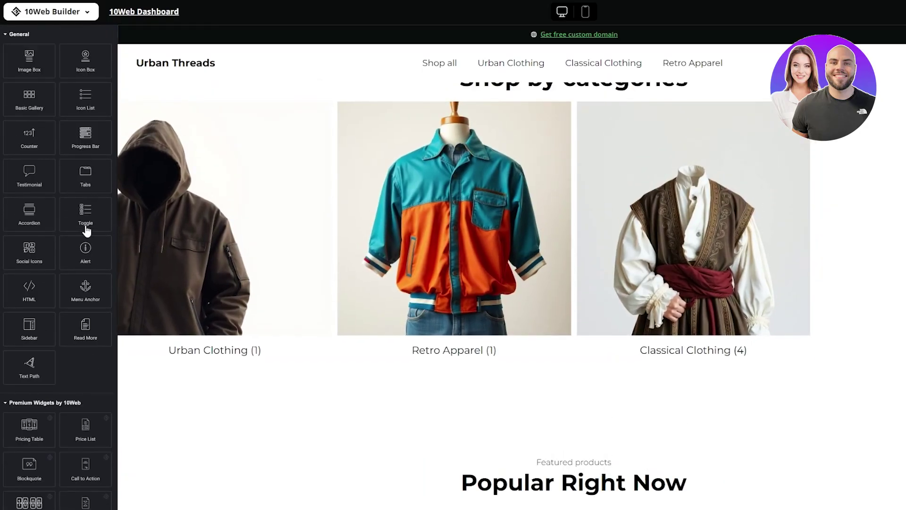
pyautogui.scroll(-3, 37, 319)
pyautogui.scroll(8, 45, 376)
pyautogui.scroll(1, 47, 376)
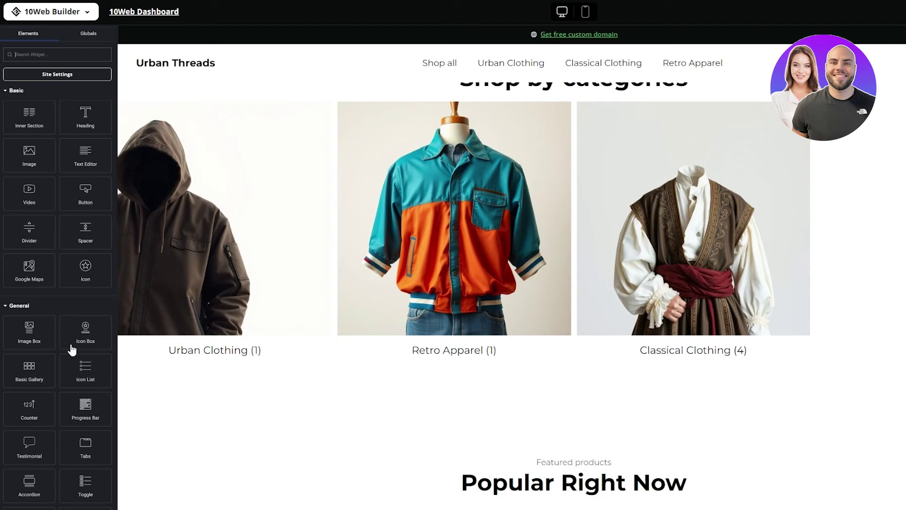
pyautogui.scroll(-5, 71, 349)
pyautogui.scroll(-8, 286, 296)
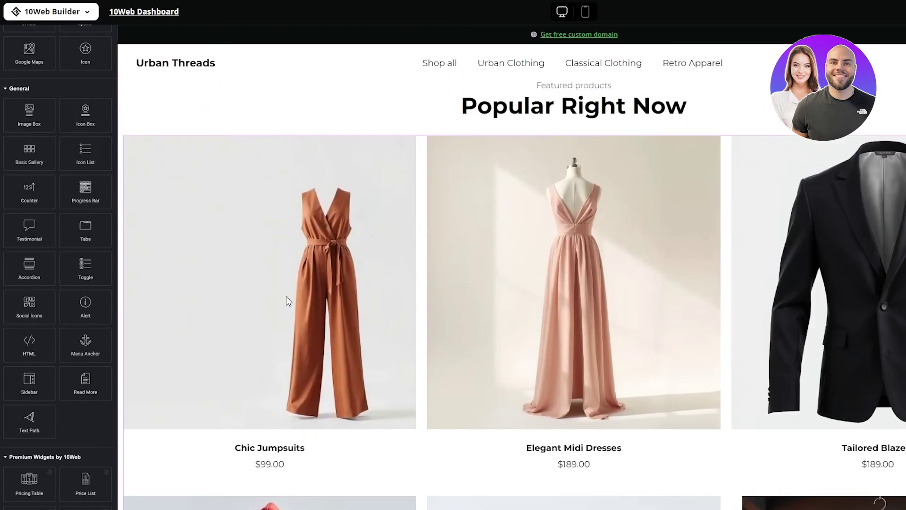
pyautogui.scroll(6, 286, 296)
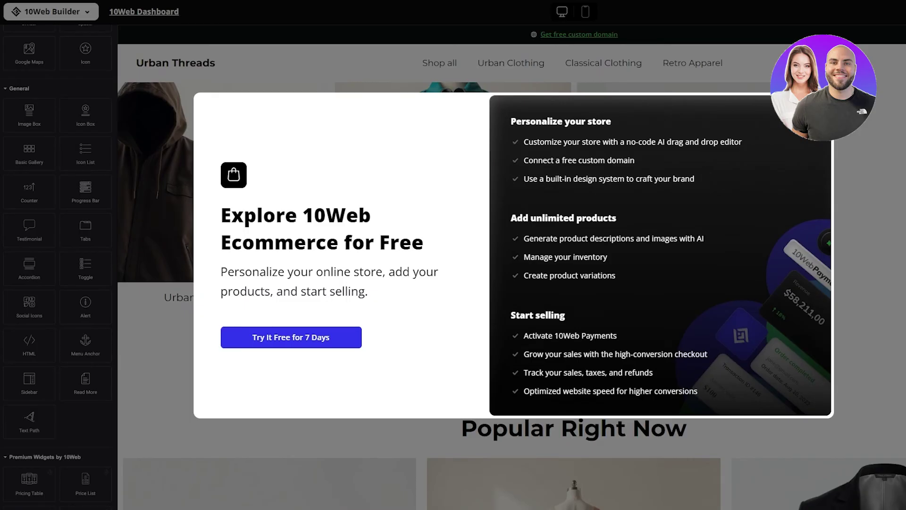
pyautogui.click(617, 75)
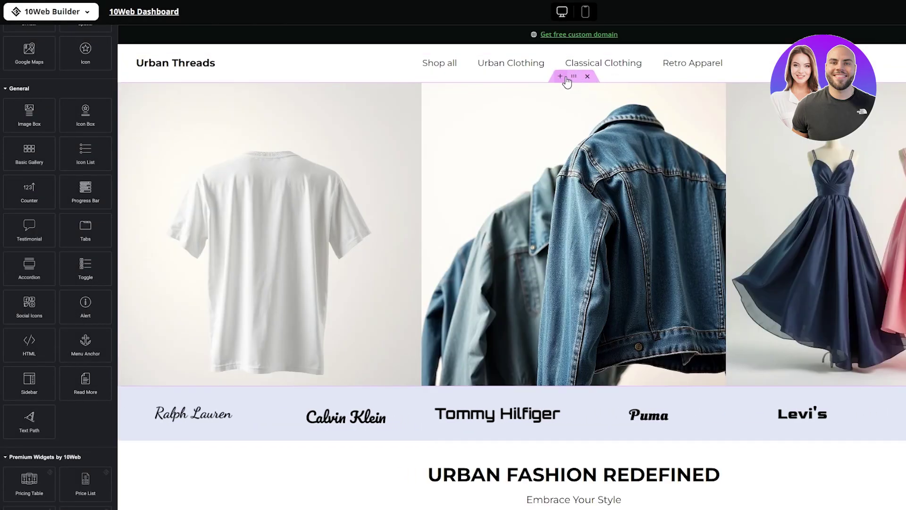
pyautogui.scroll(-8, 575, 130)
pyautogui.scroll(-10, 547, 156)
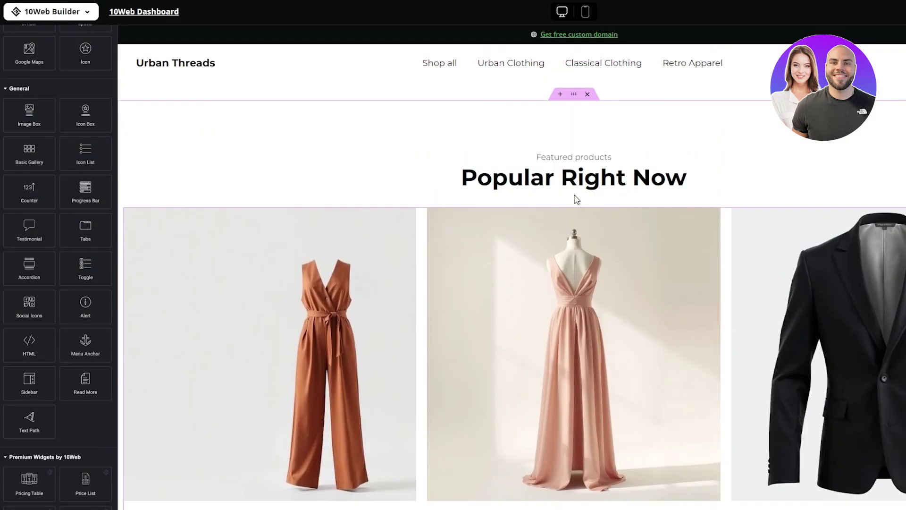
pyautogui.click(557, 96)
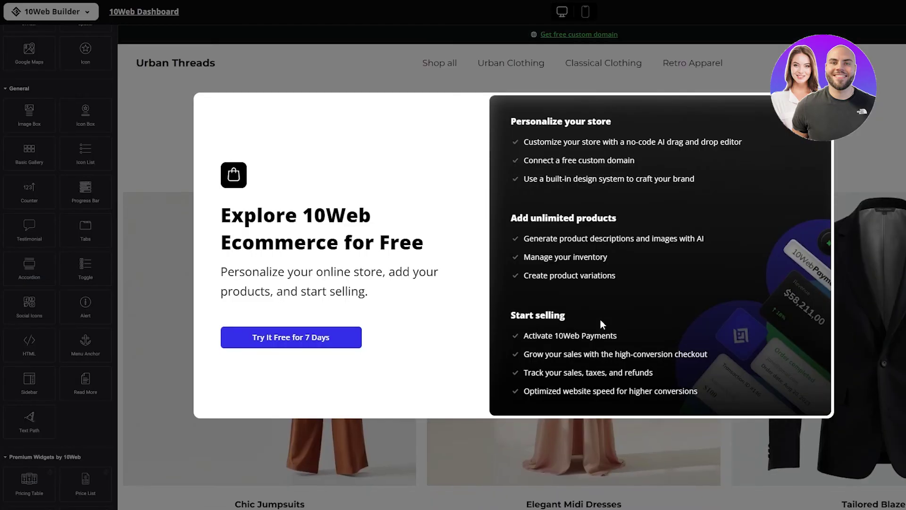
pyautogui.scroll(-5, 600, 319)
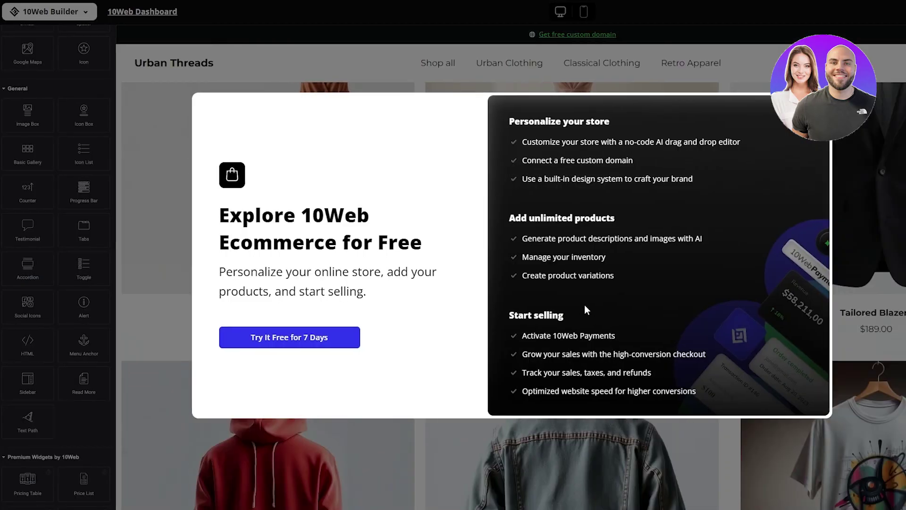
pyautogui.scroll(8, 583, 310)
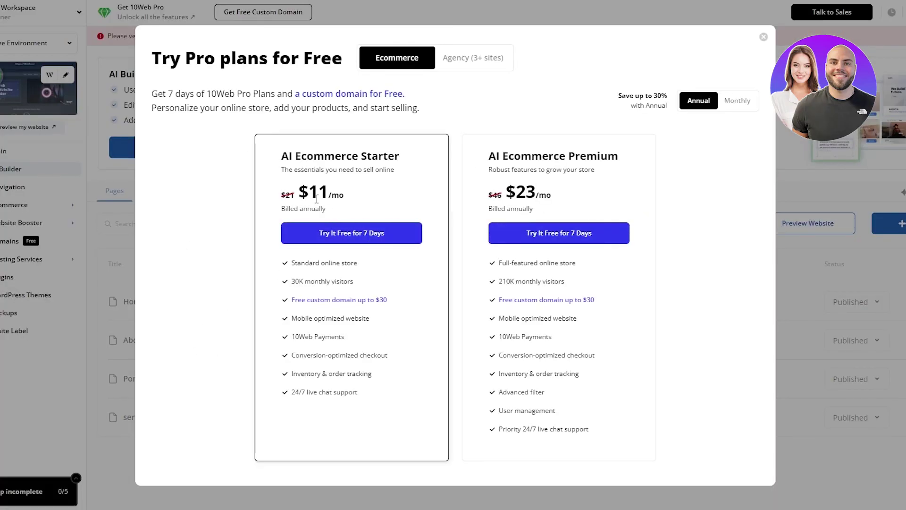
# Step: Open the 7-day AI Ecommerce Starter trial checkout, review it, then close the payment dialog
pyautogui.moveTo(283, 161); pyautogui.dragTo(405, 167)
pyautogui.click(405, 168)
pyautogui.click(371, 235)
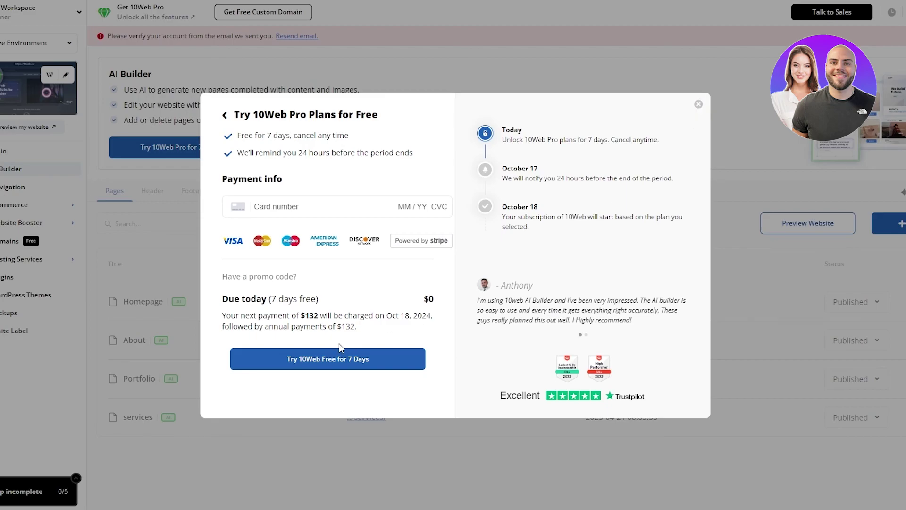
pyautogui.moveTo(405, 316); pyautogui.dragTo(437, 307)
pyautogui.click(438, 308)
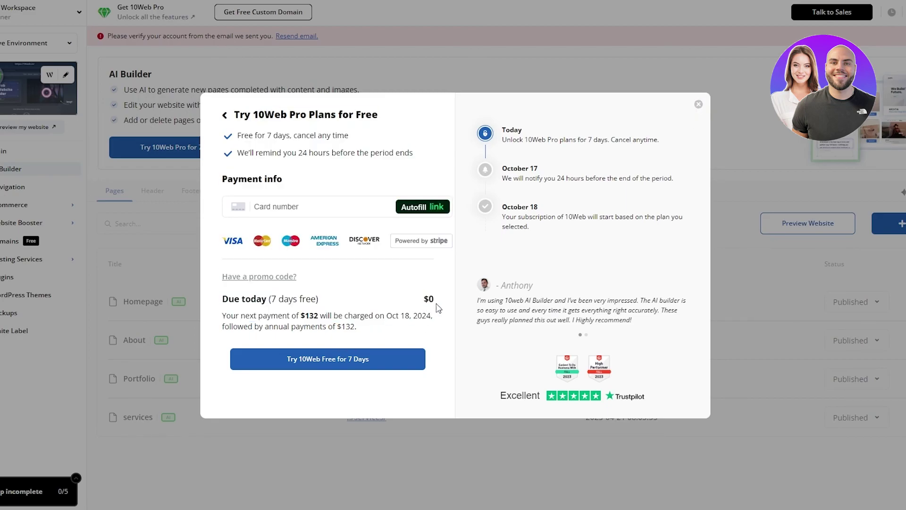
pyautogui.click(698, 105)
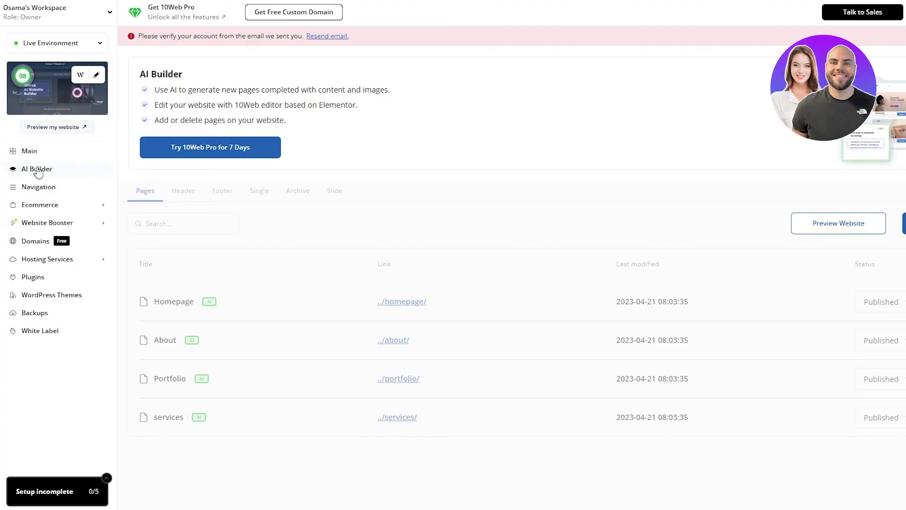
# Step: Dismiss the custom domain promo and open Ecommerce Products listing Product 1, 2 and 3
pyautogui.click(35, 192)
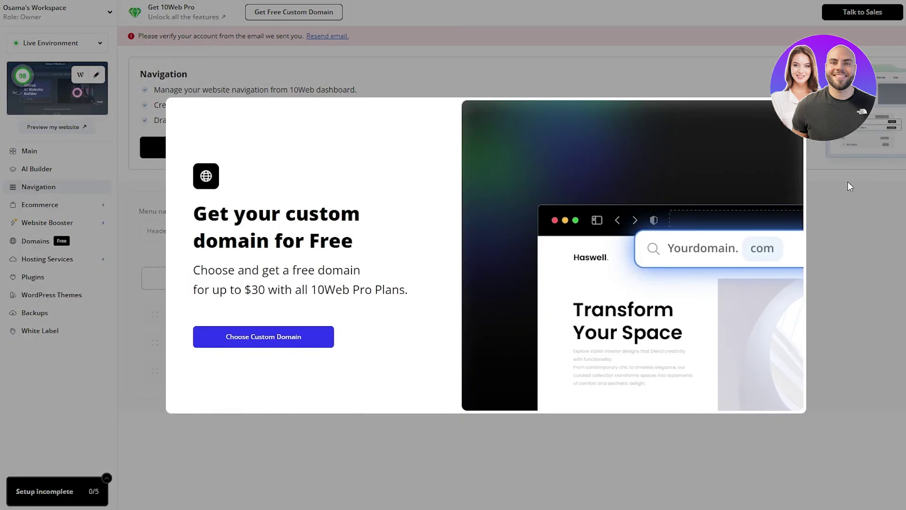
pyautogui.click(147, 324)
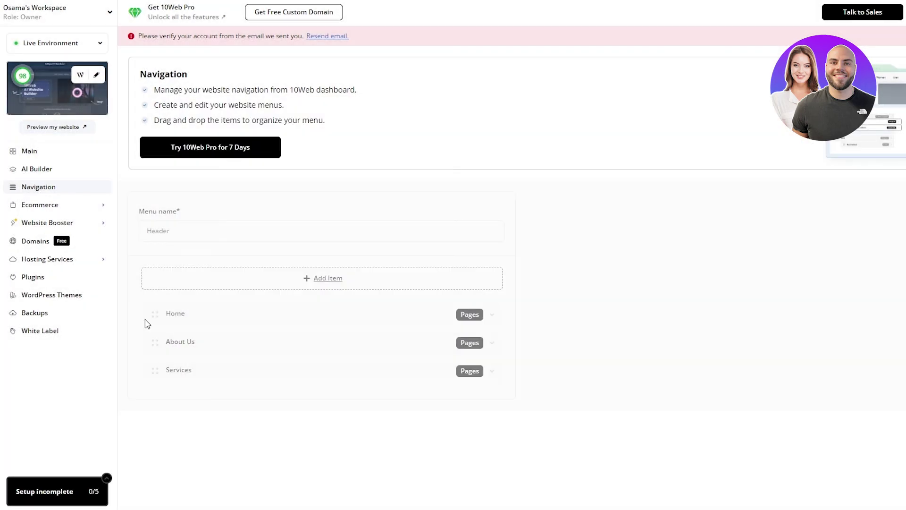
pyautogui.click(49, 207)
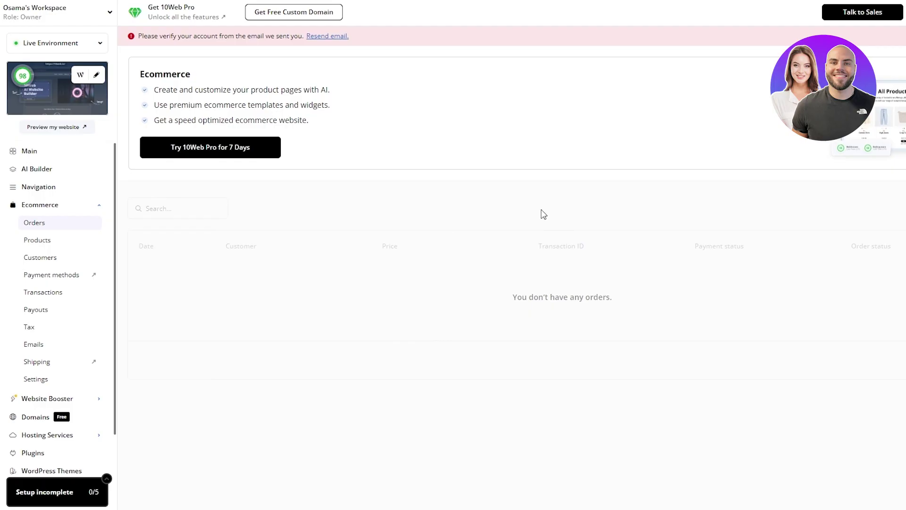
pyautogui.click(57, 242)
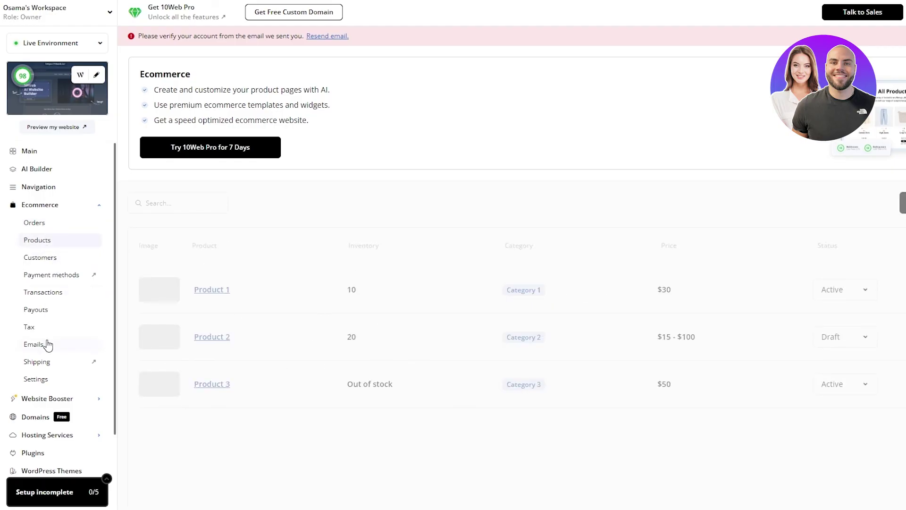
pyautogui.scroll(-1, 55, 360)
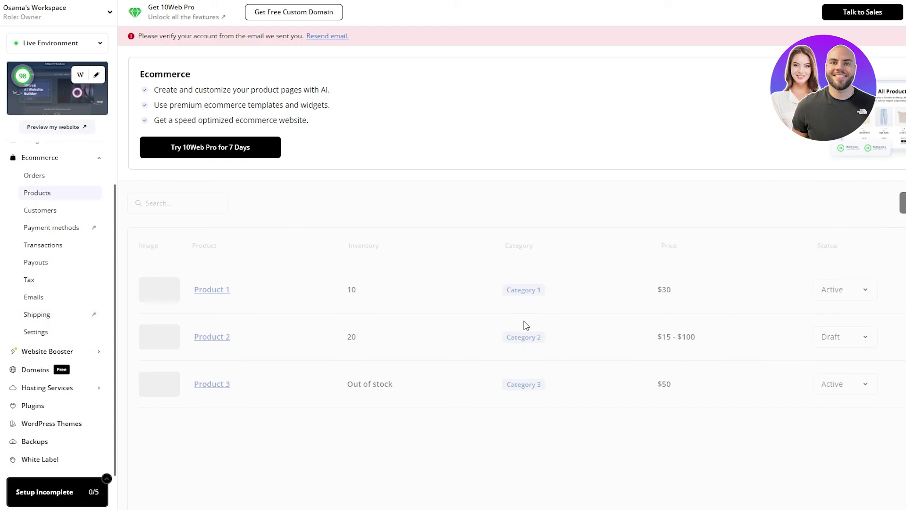
pyautogui.scroll(1, 17, 286)
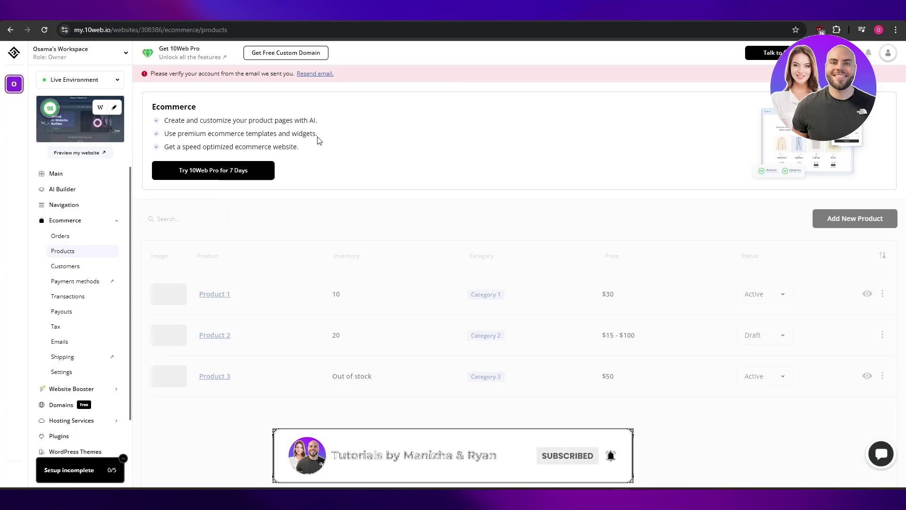
# Step: Go back in the browser to the Navigation page showing the Header menu's Home, About Us and Services
pyautogui.hotkey('alt', 'Left')
pyautogui.hotkey('alt', 'Left')
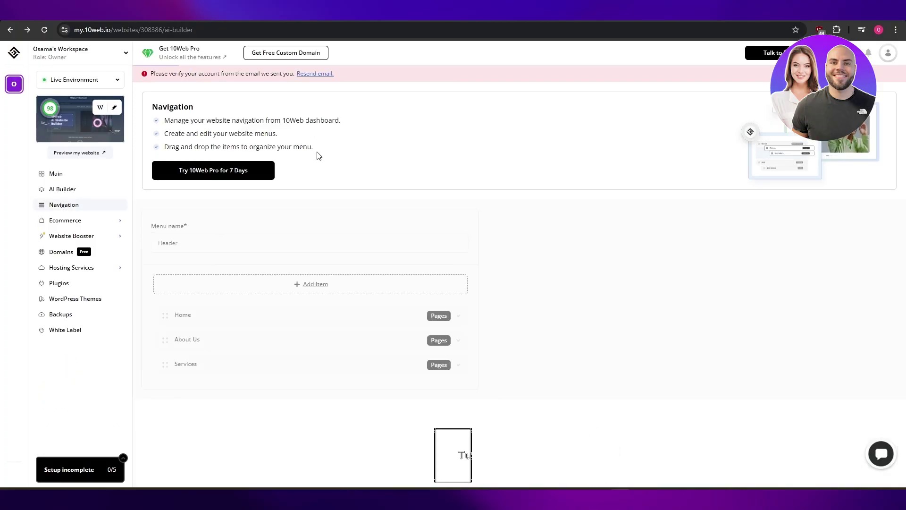